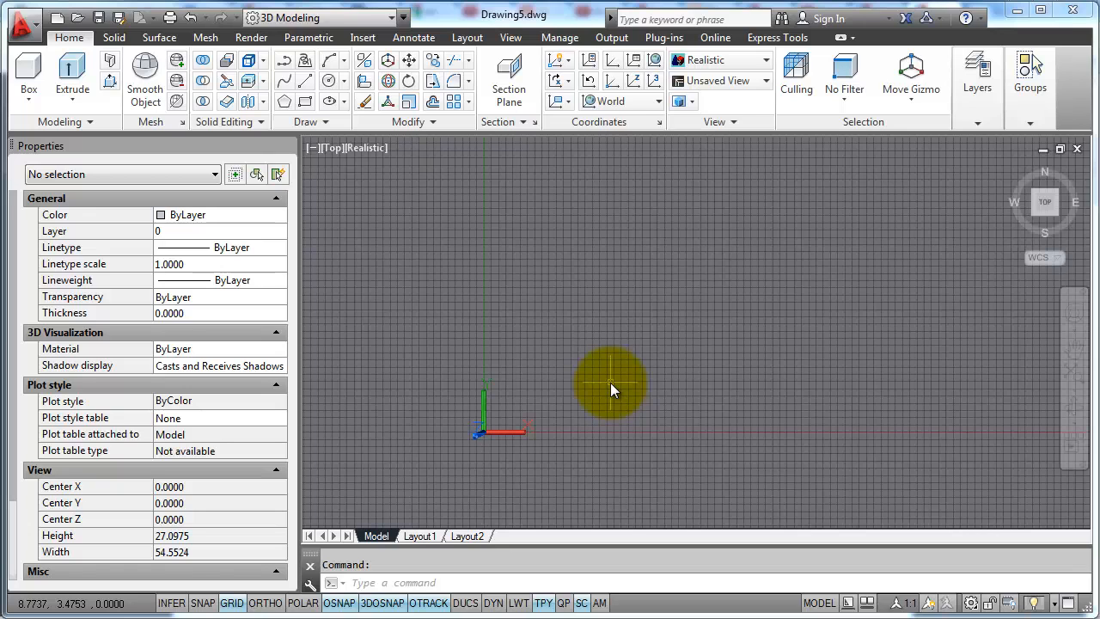
pyautogui.moveTo(629, 366); pyautogui.dragTo(536, 395, button='middle')
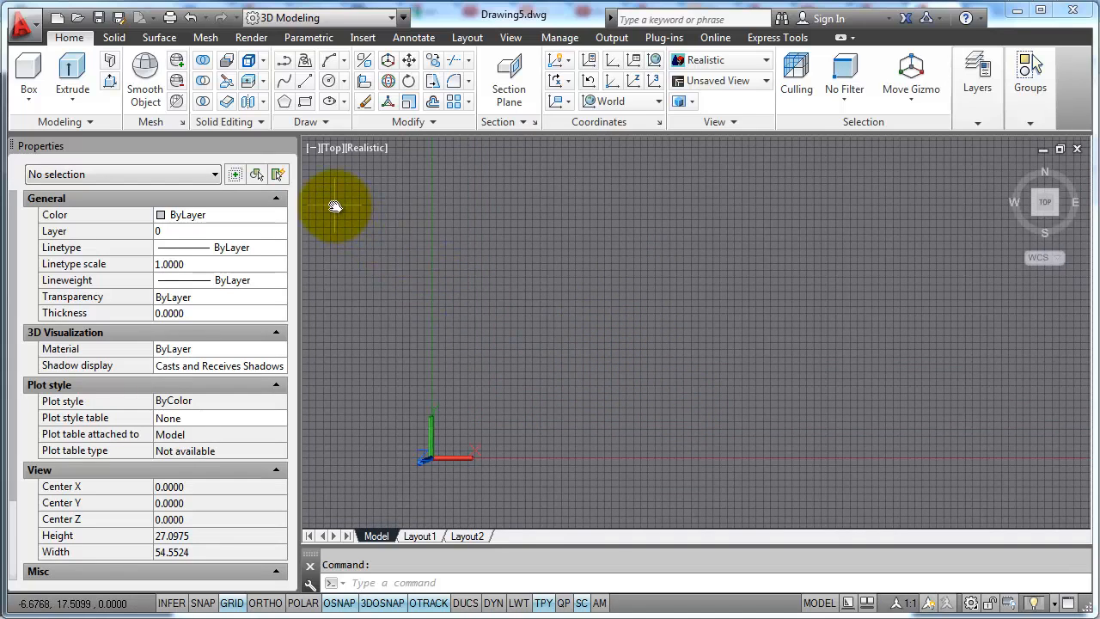
pyautogui.click(323, 123)
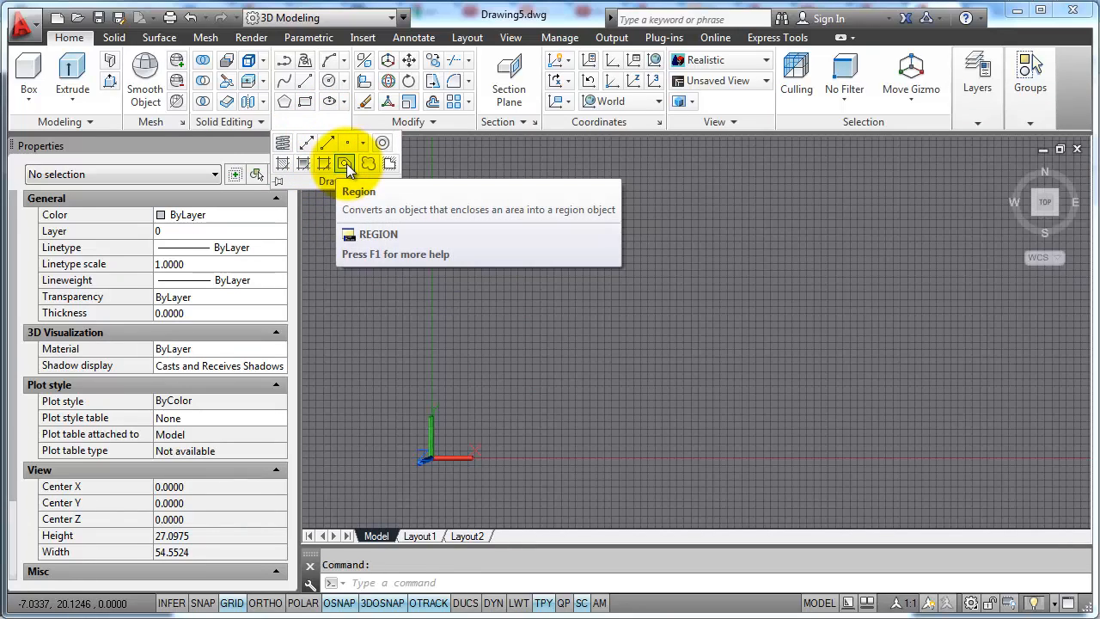
pyautogui.click(345, 163)
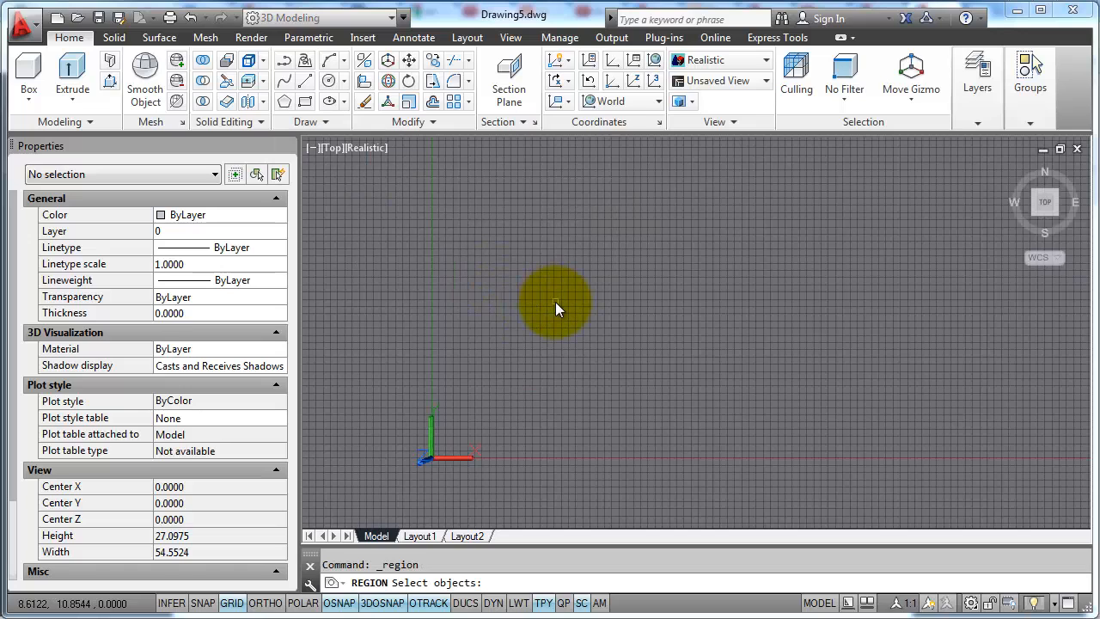
pyautogui.press('Escape')
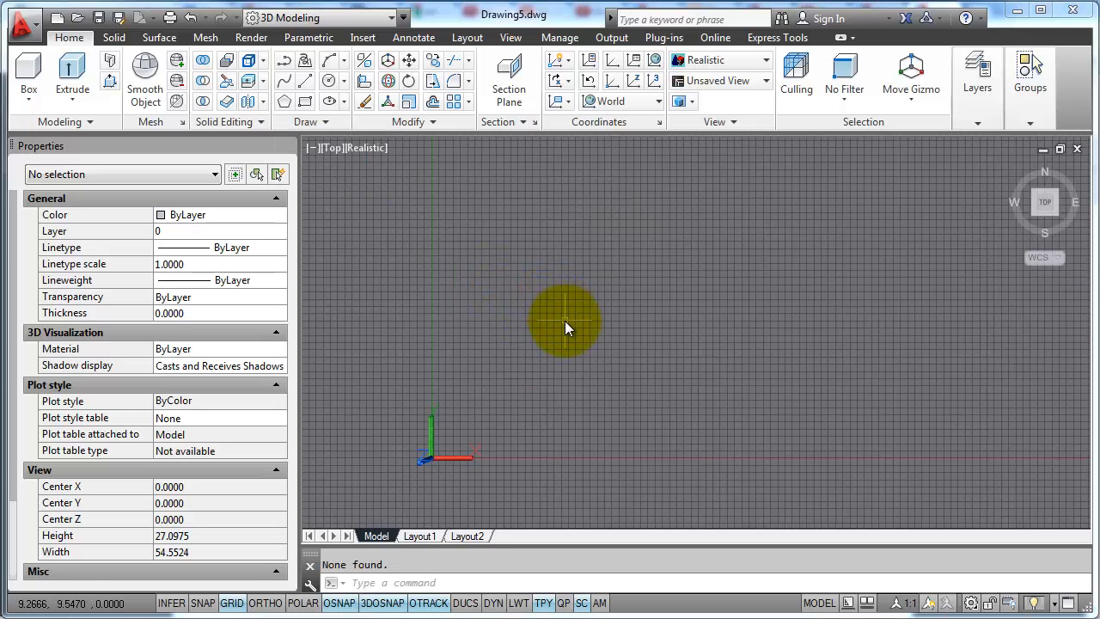
# Draw a closed, irregular eight-sided polyline with straight segments to the upper right of the origin.
pyautogui.write('pl')
pyautogui.press('Return')
pyautogui.click(570, 311)
pyautogui.click(525, 356)
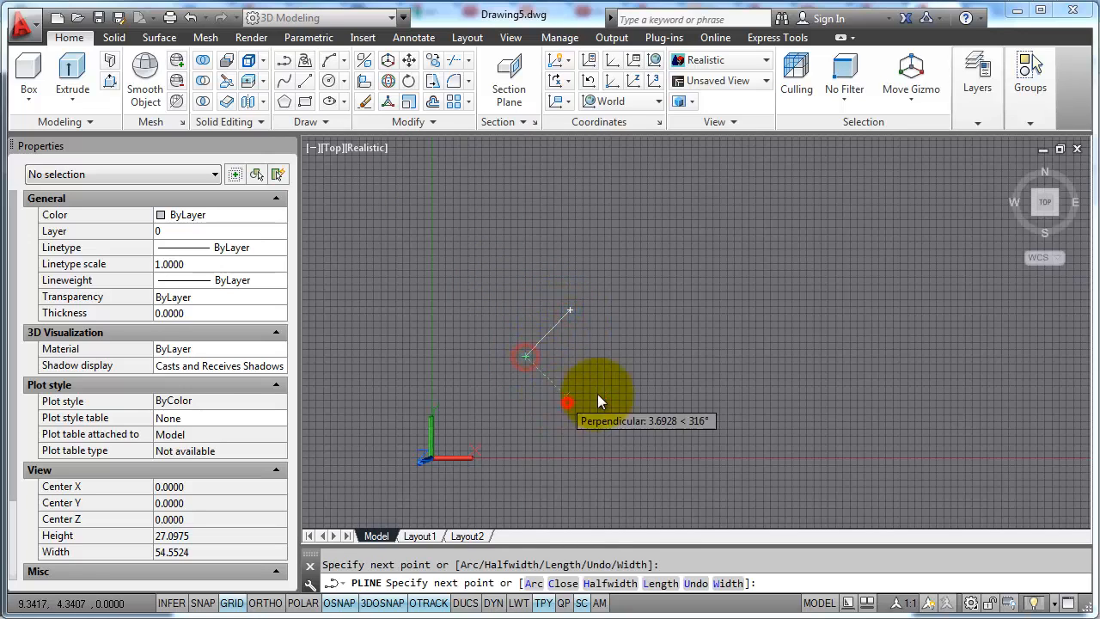
pyautogui.click(599, 400)
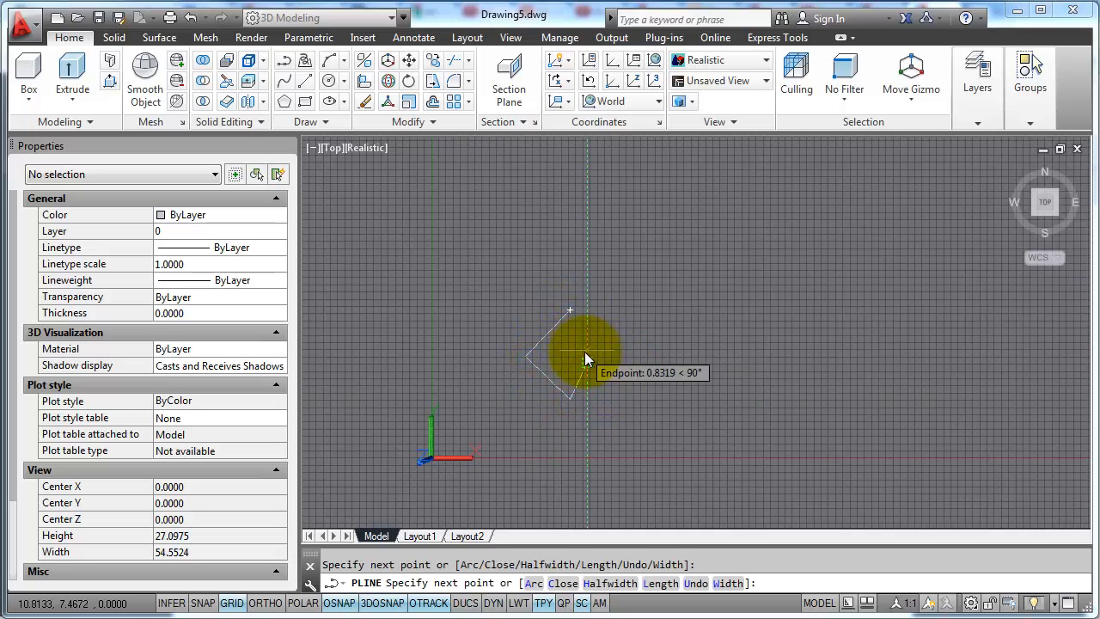
pyautogui.click(566, 351)
pyautogui.click(669, 375)
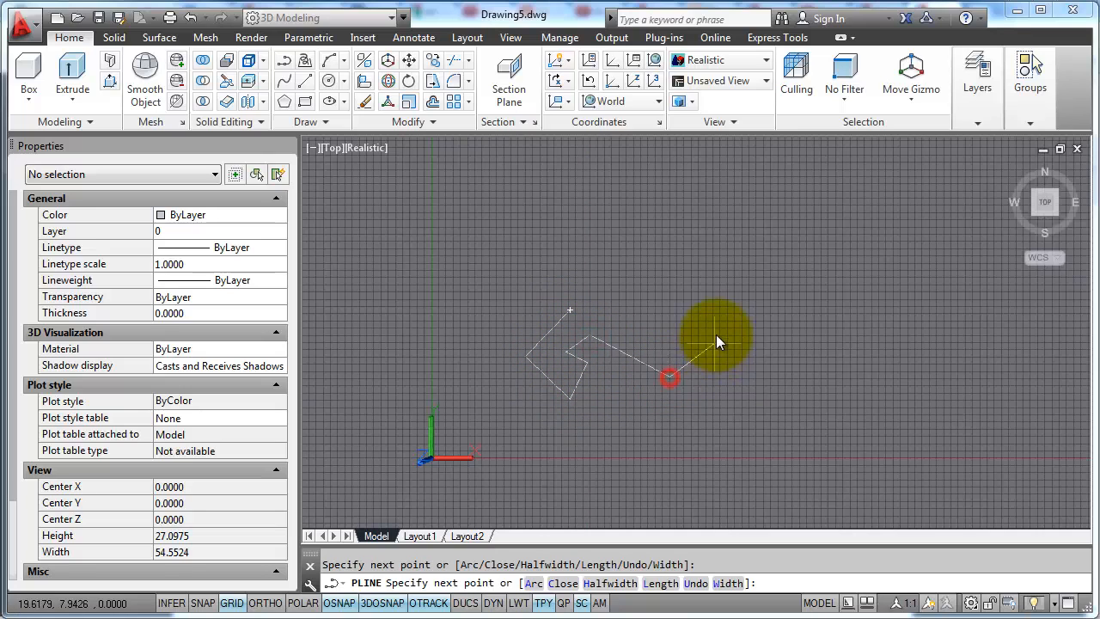
pyautogui.click(715, 334)
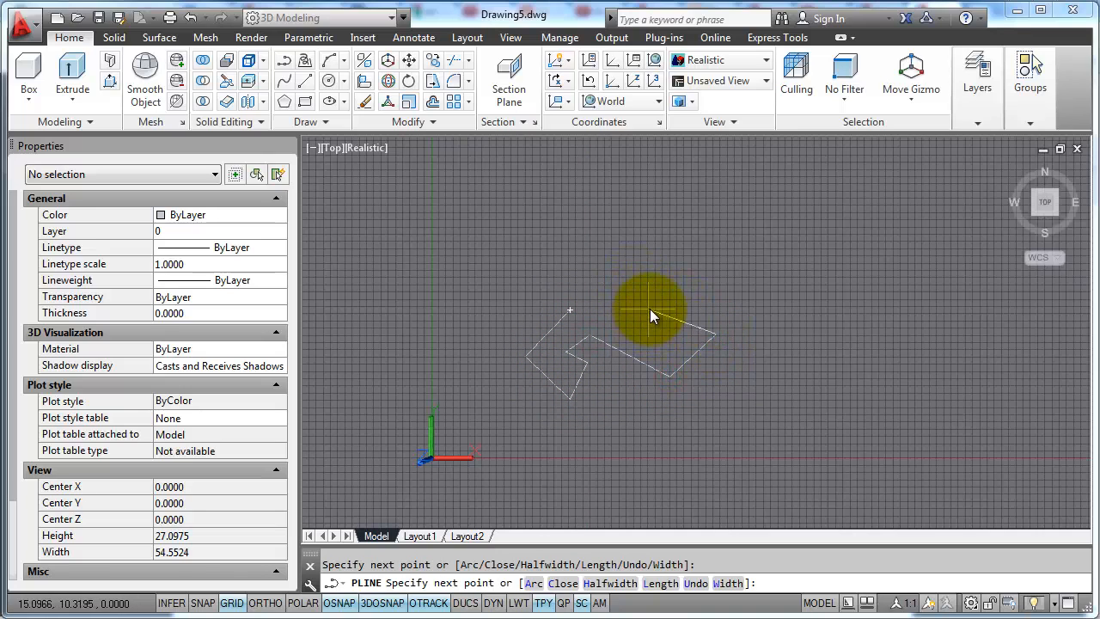
pyautogui.click(658, 309)
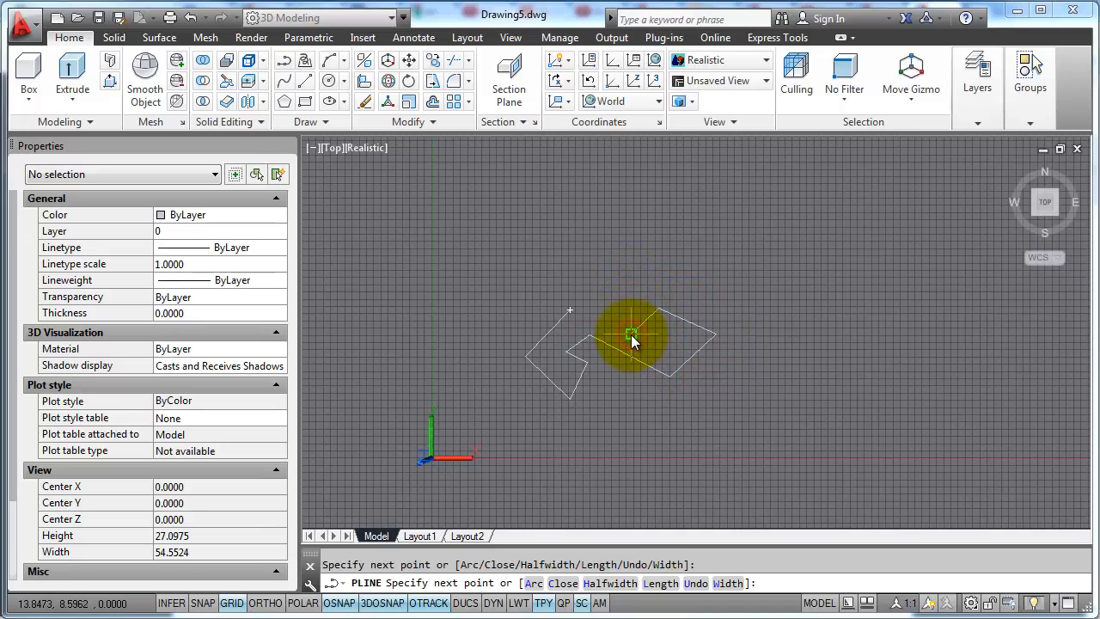
pyautogui.click(631, 334)
pyautogui.write('c')
pyautogui.press('Return')
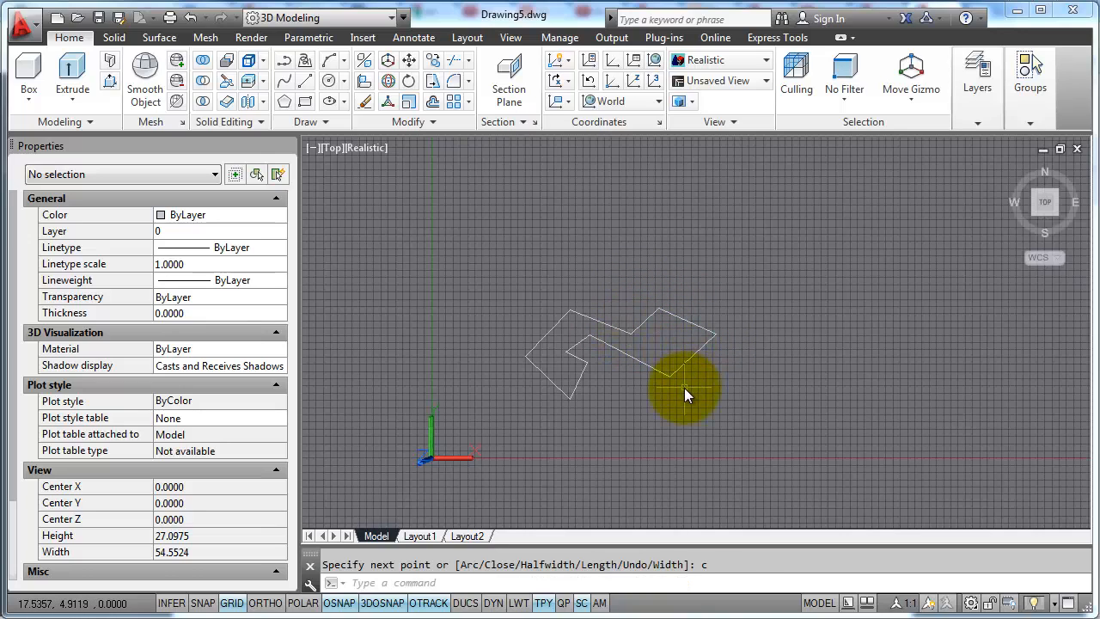
# Convert the closed polyline into a region.
pyautogui.click(305, 121)
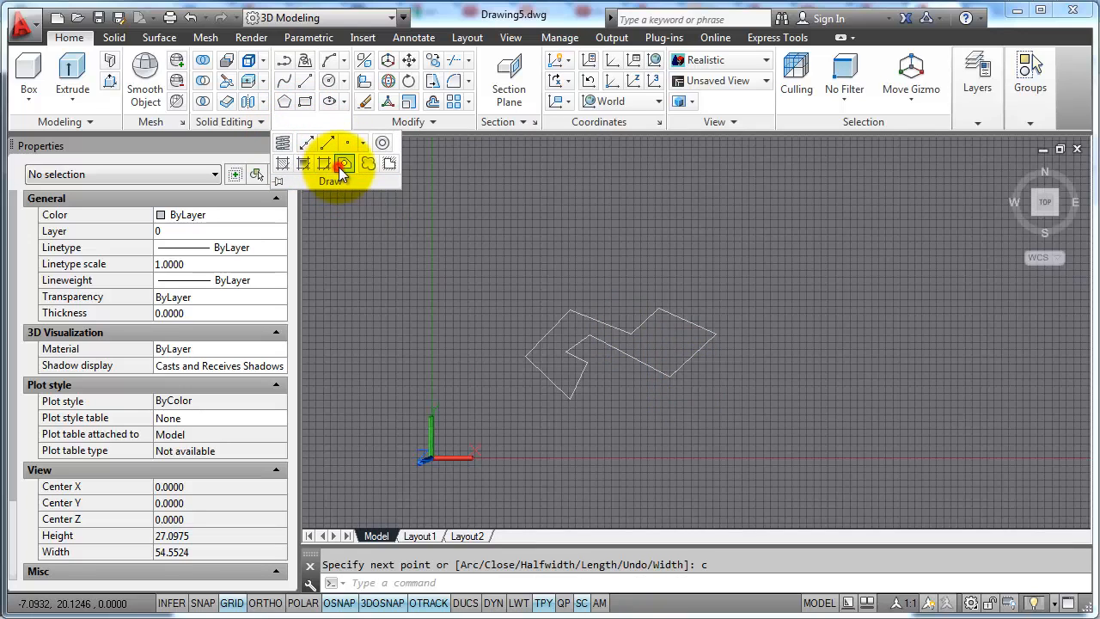
pyautogui.click(342, 170)
pyautogui.click(635, 362)
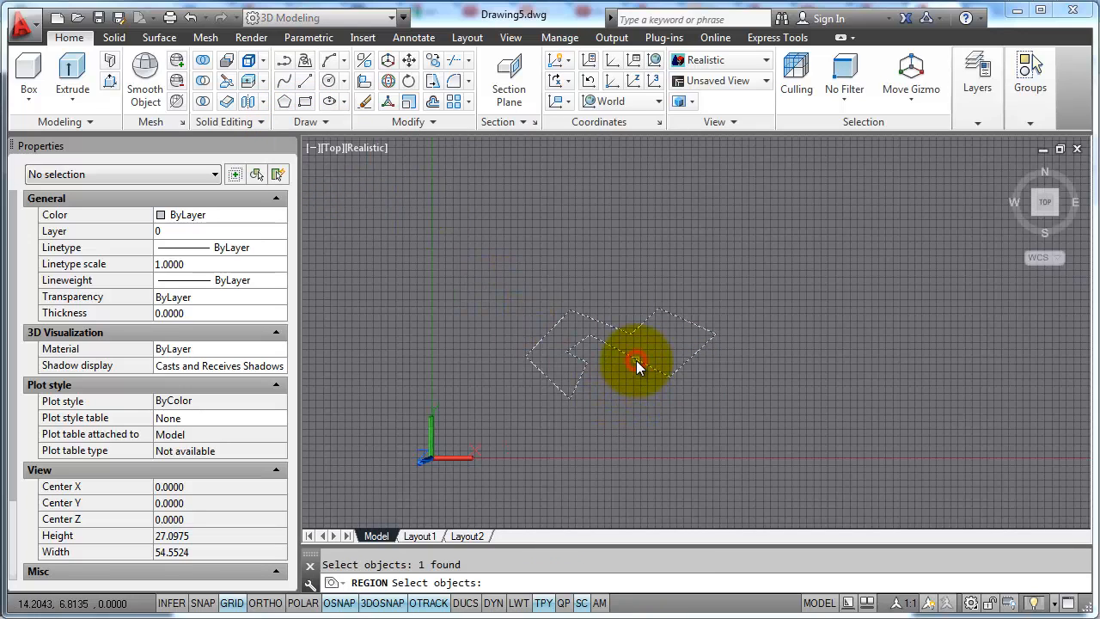
pyautogui.press('Return')
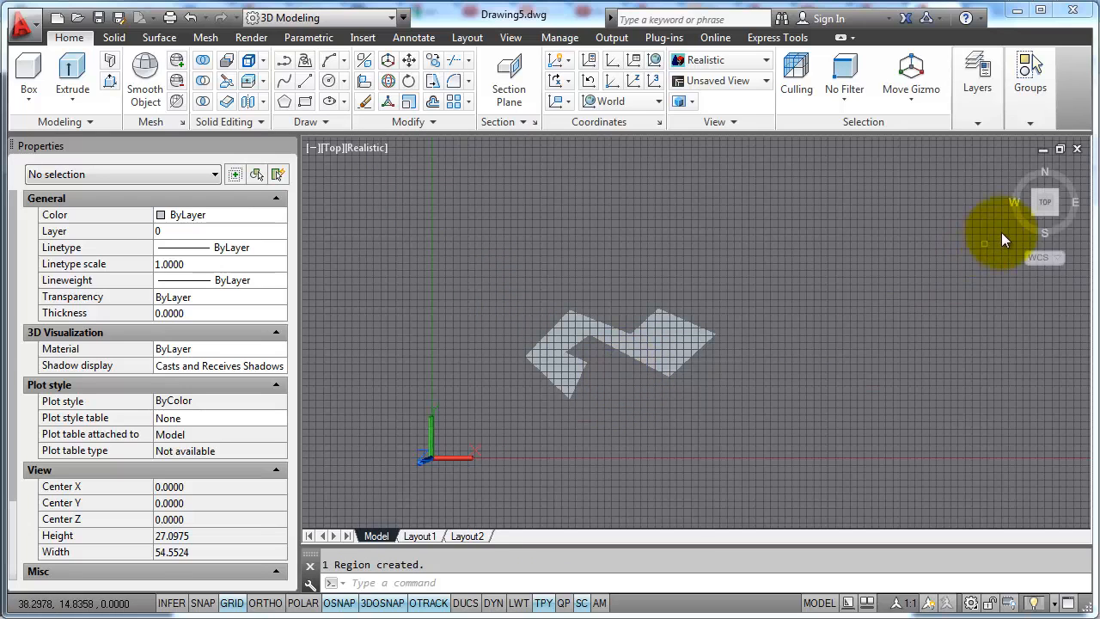
# View the region from the southeast isometric direction and examine its object type and geometry properties.
pyautogui.click(1058, 222)
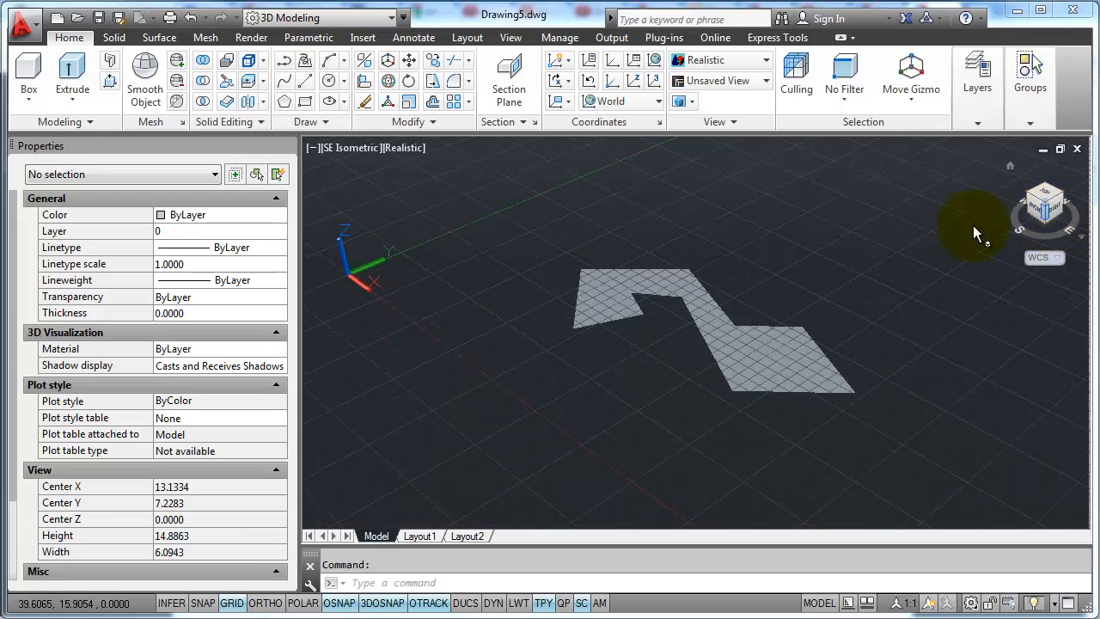
pyautogui.click(775, 355)
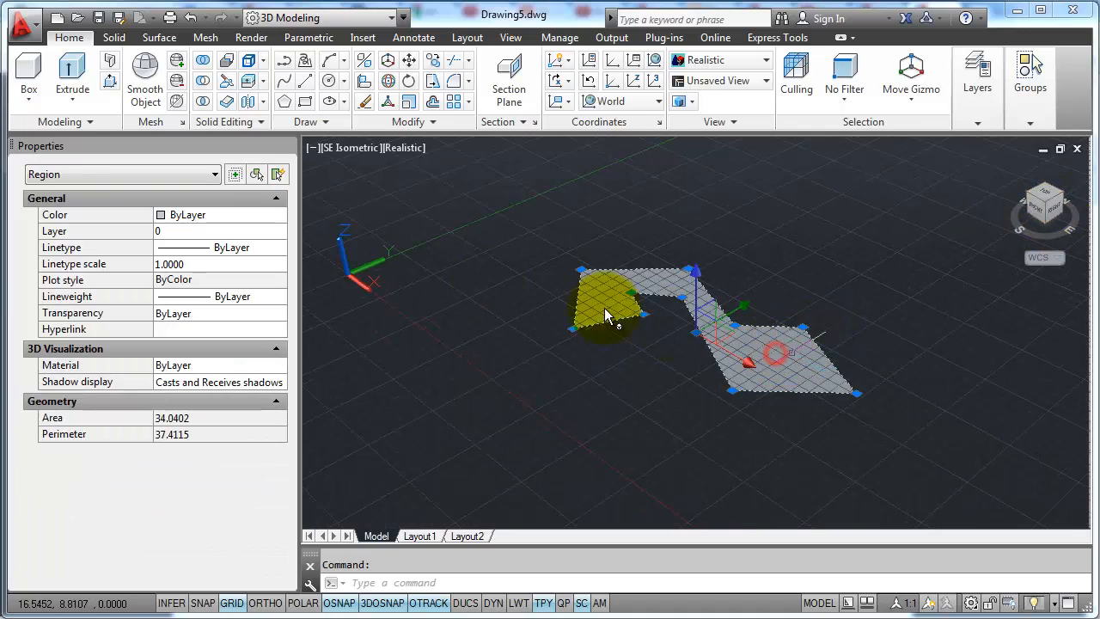
pyautogui.click(61, 182)
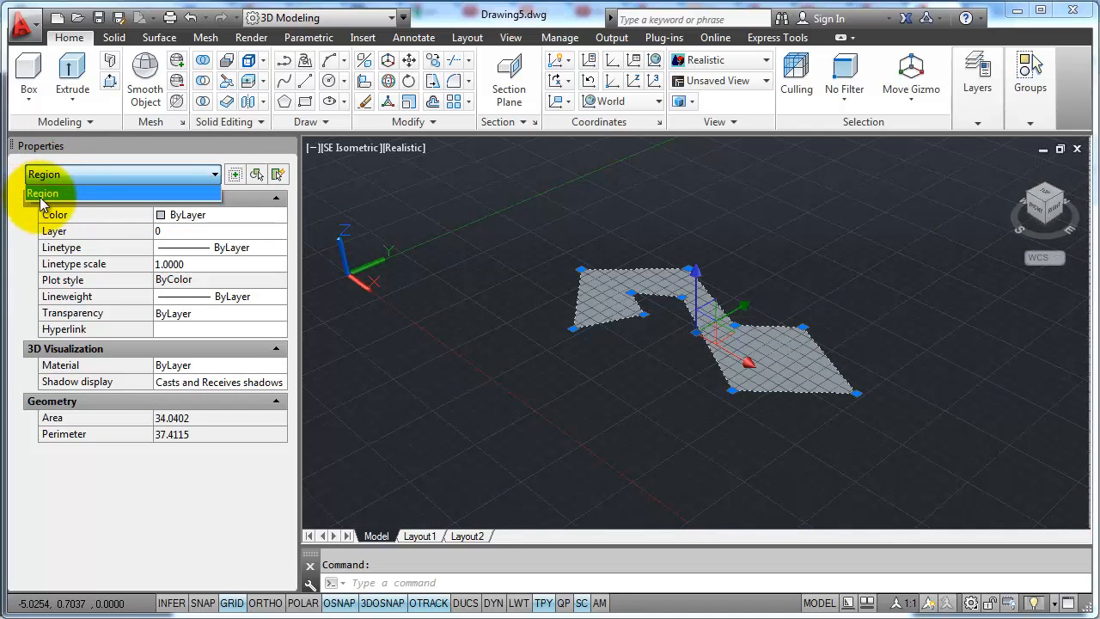
pyautogui.click(52, 195)
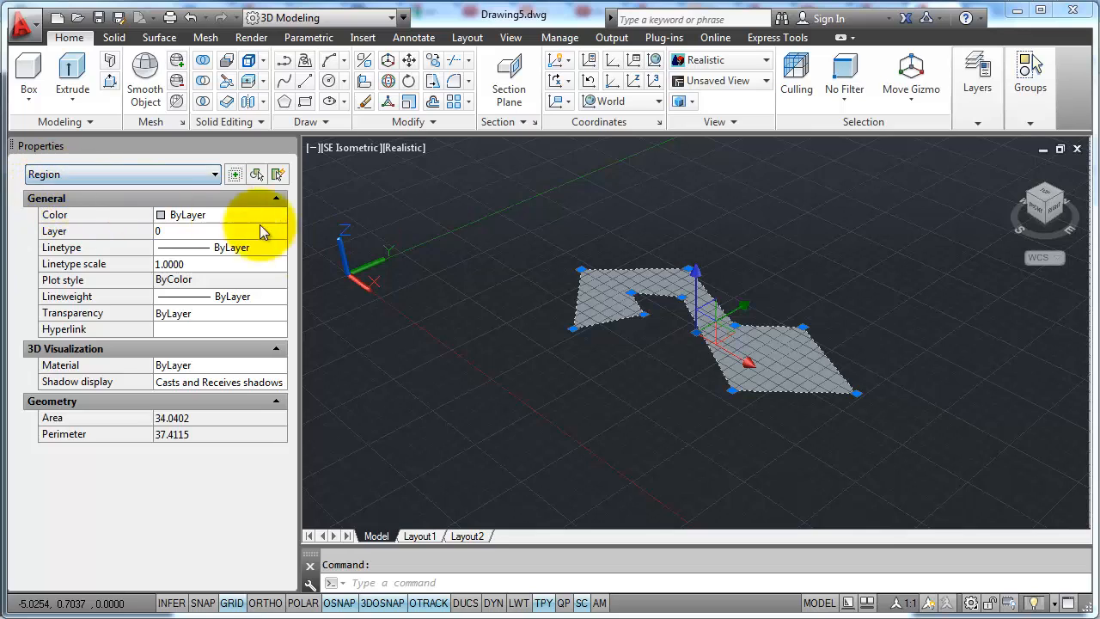
pyautogui.press('Escape')
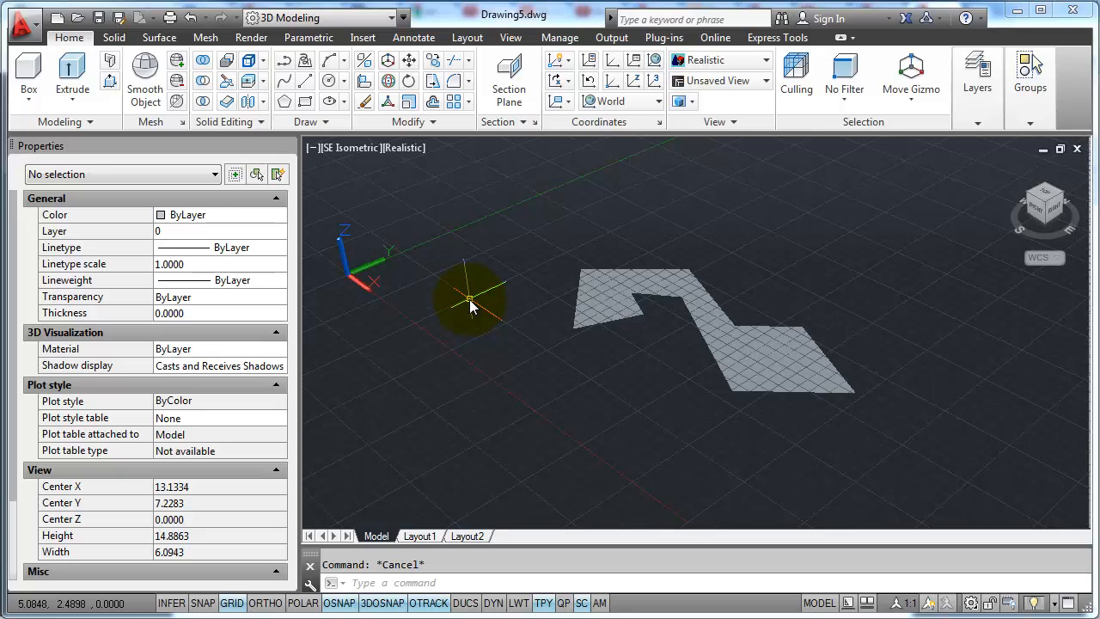
# Run MASSPROP on the region to examine its area, perimeter, centroid and moments of inertia.
pyautogui.write('massprop')
pyautogui.press('Return')
pyautogui.click(724, 381)
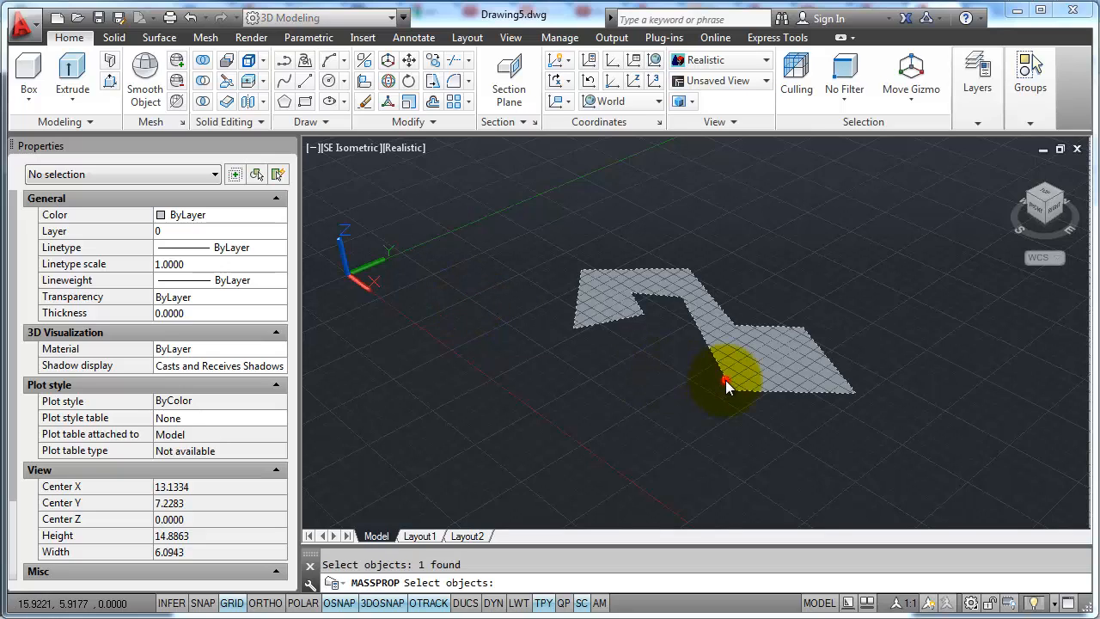
pyautogui.press('Return')
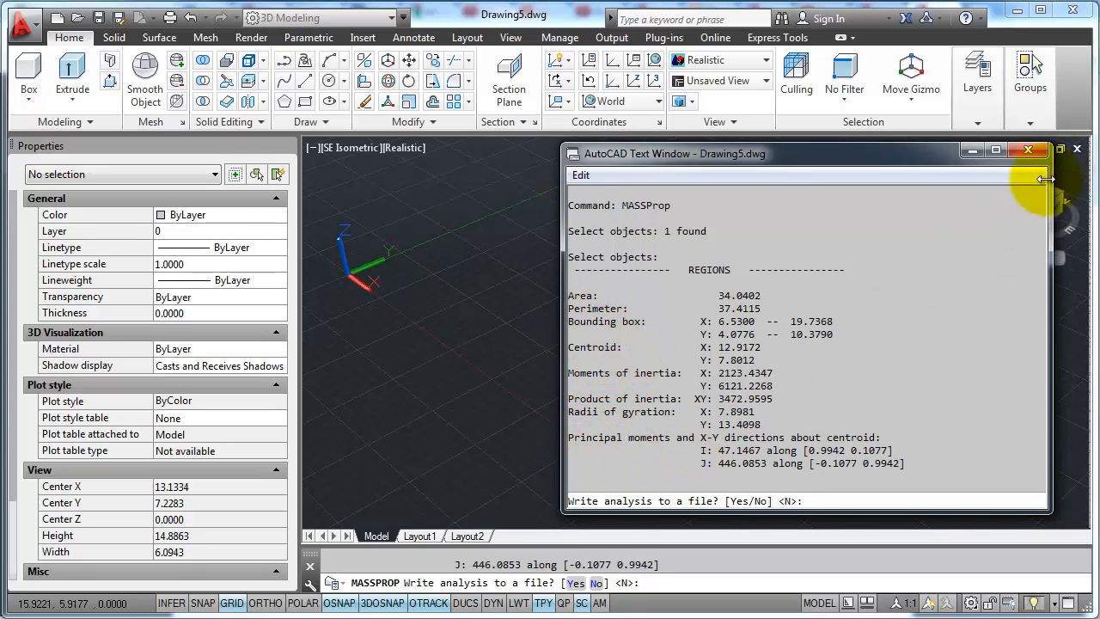
pyautogui.click(1028, 153)
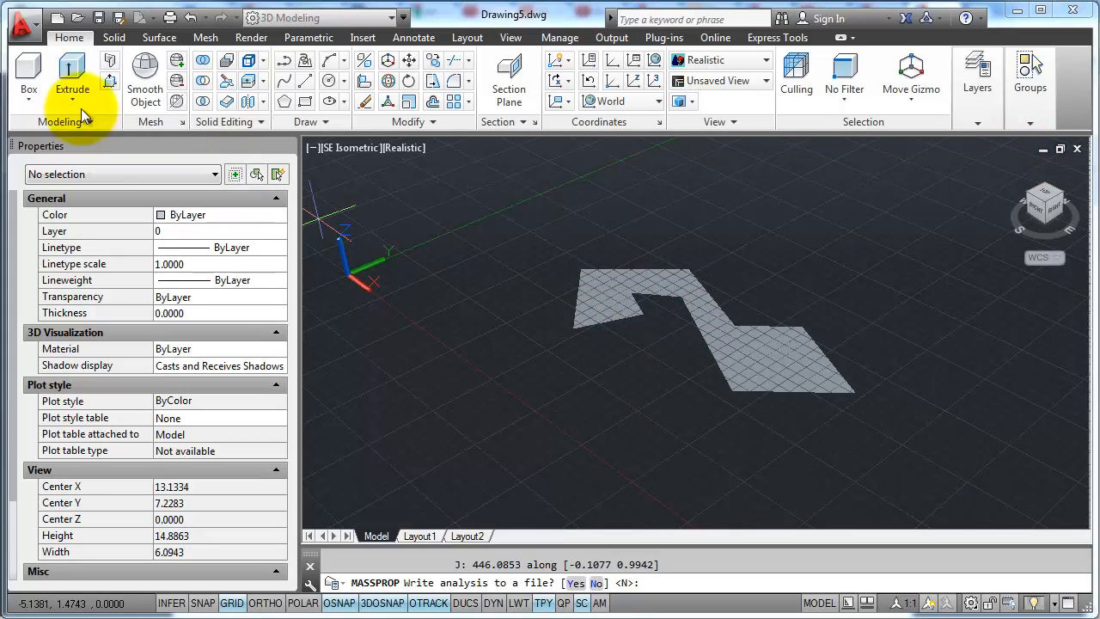
# Extrude the region upward into a solid, inspect it from above, and undo the extrusion.
pyautogui.click(72, 73)
pyautogui.click(605, 296)
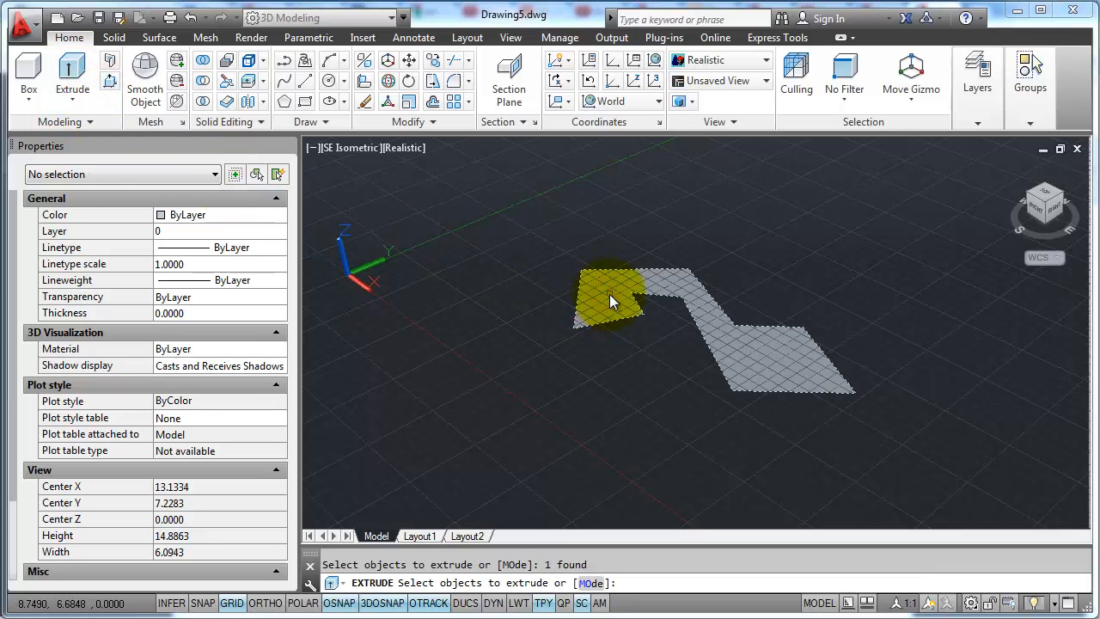
pyautogui.press('Return')
pyautogui.click(620, 169)
pyautogui.keyDown('shift'); pyautogui.moveTo(677, 296); pyautogui.dragTo(694, 445, button='middle'); pyautogui.keyUp('shift')
pyautogui.press('Escape')
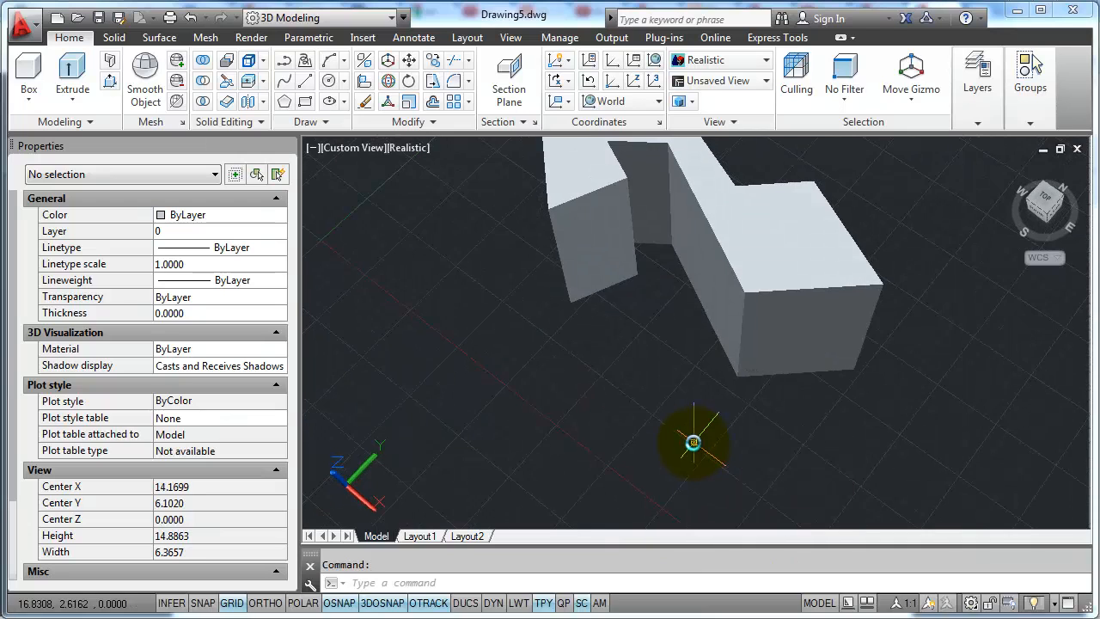
pyautogui.hotkey('ctrl', 'z')
pyautogui.hotkey('ctrl', 'z')
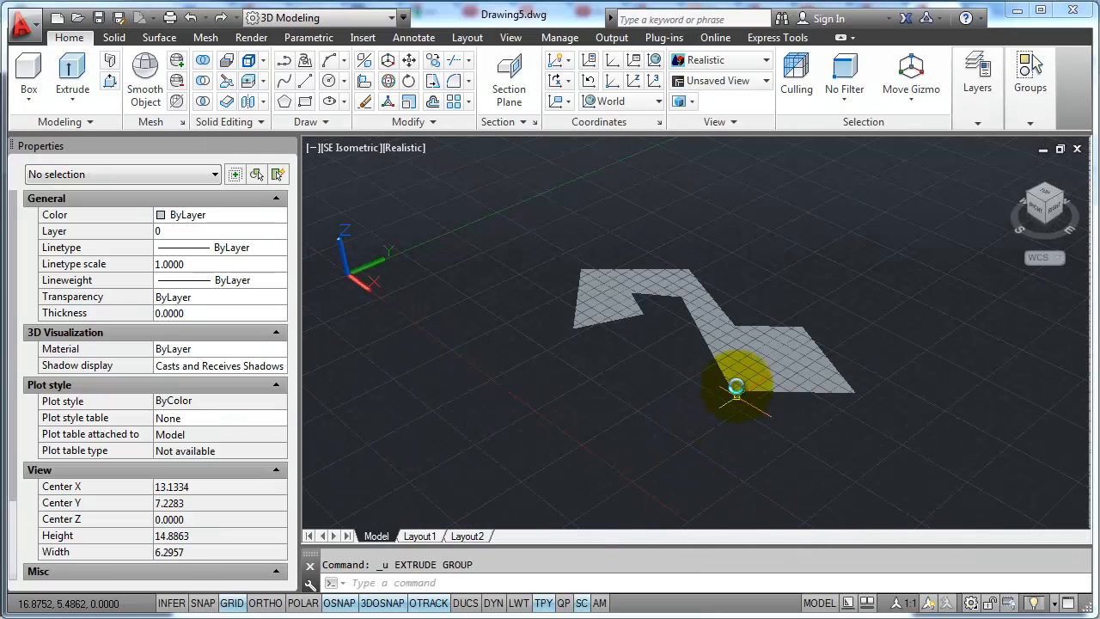
# Return to the top view and draw a three-point arc bulging upward in the empty area to the right of the region.
pyautogui.click(1037, 232)
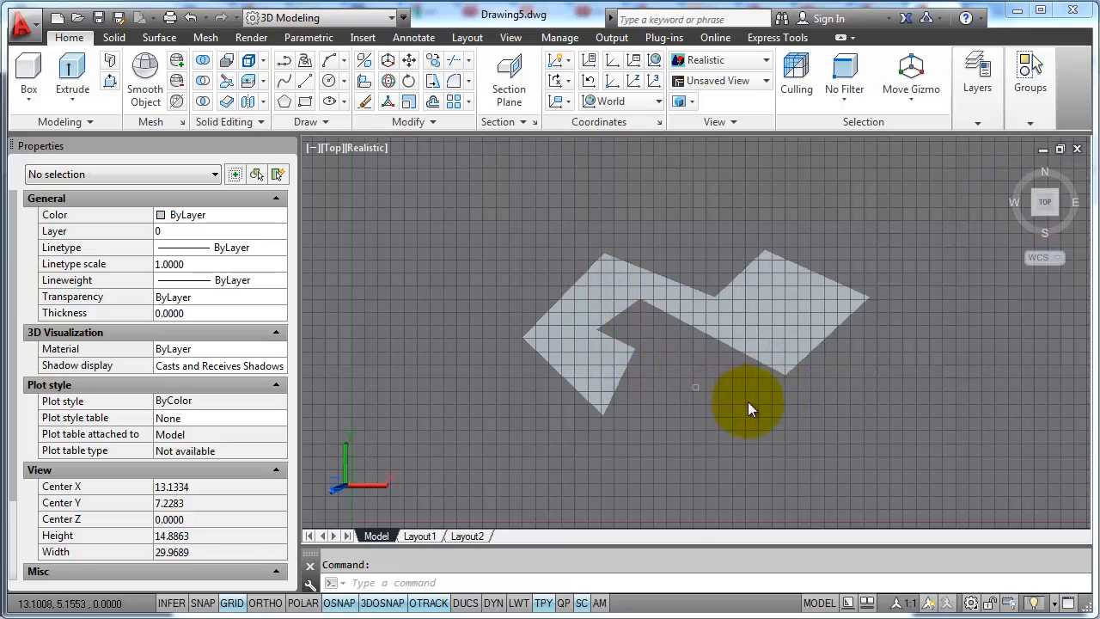
pyautogui.scroll(-2, 747, 402)
pyautogui.moveTo(815, 421); pyautogui.dragTo(591, 378, button='middle')
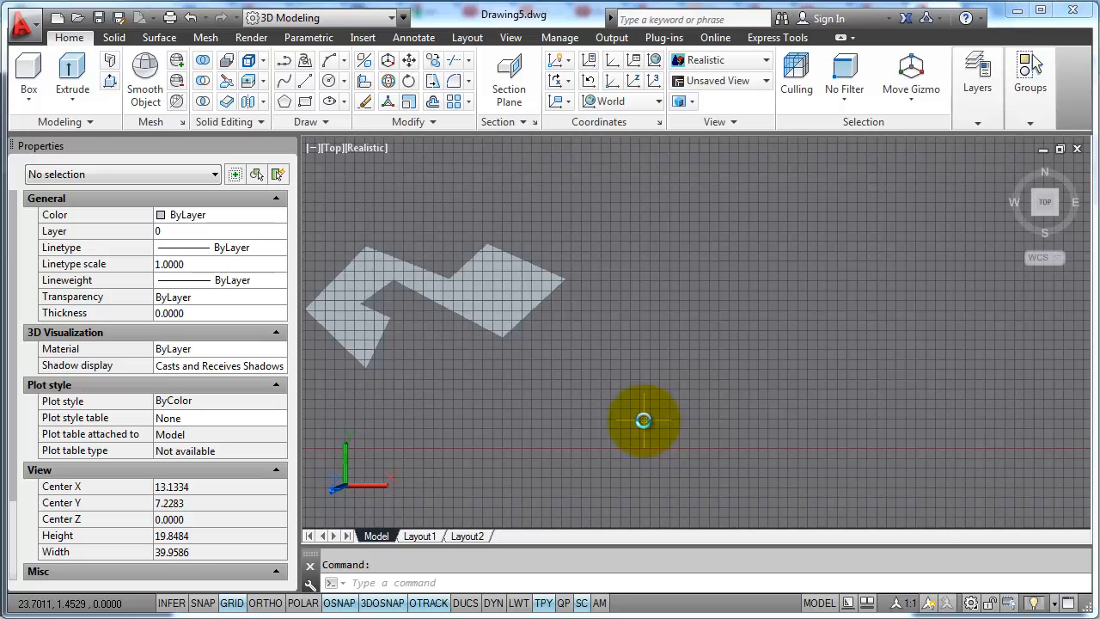
pyautogui.write('arc')
pyautogui.press('Return')
pyautogui.click(722, 457)
pyautogui.click(906, 338)
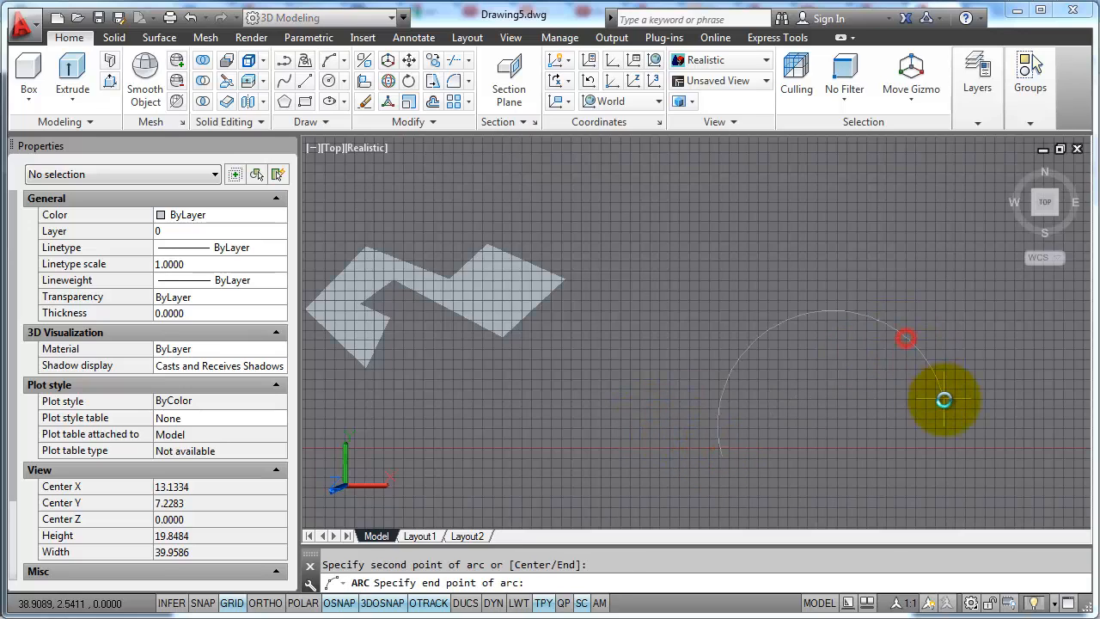
pyautogui.click(950, 372)
# Draw two more three-point arcs that cross the first arc and each other, enclosing an area between the three.
pyautogui.press('Return')
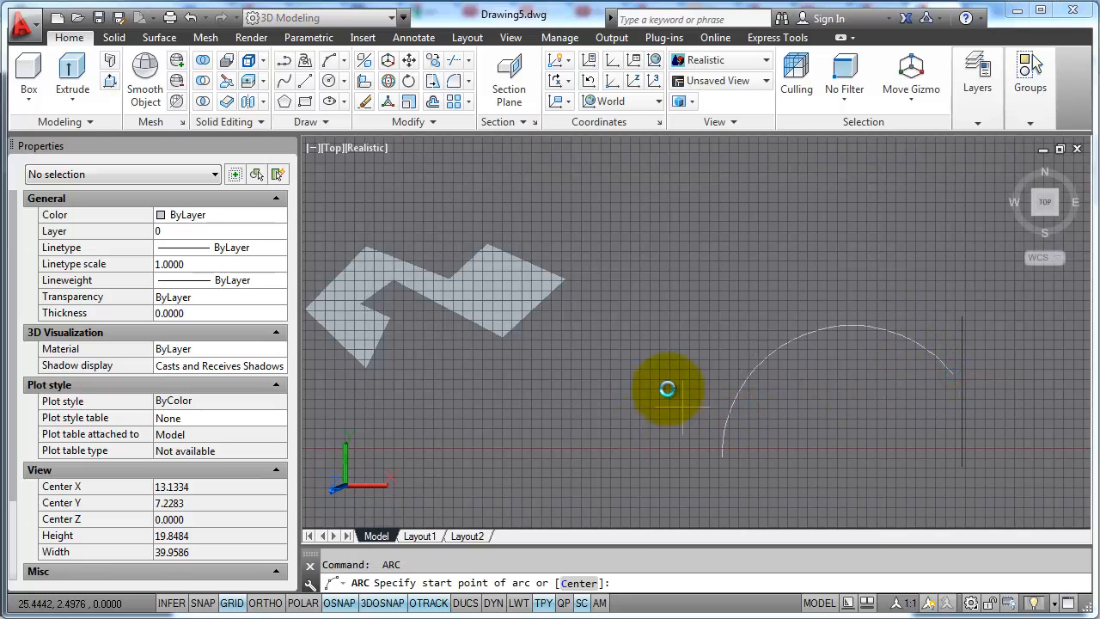
pyautogui.click(757, 442)
pyautogui.click(622, 223)
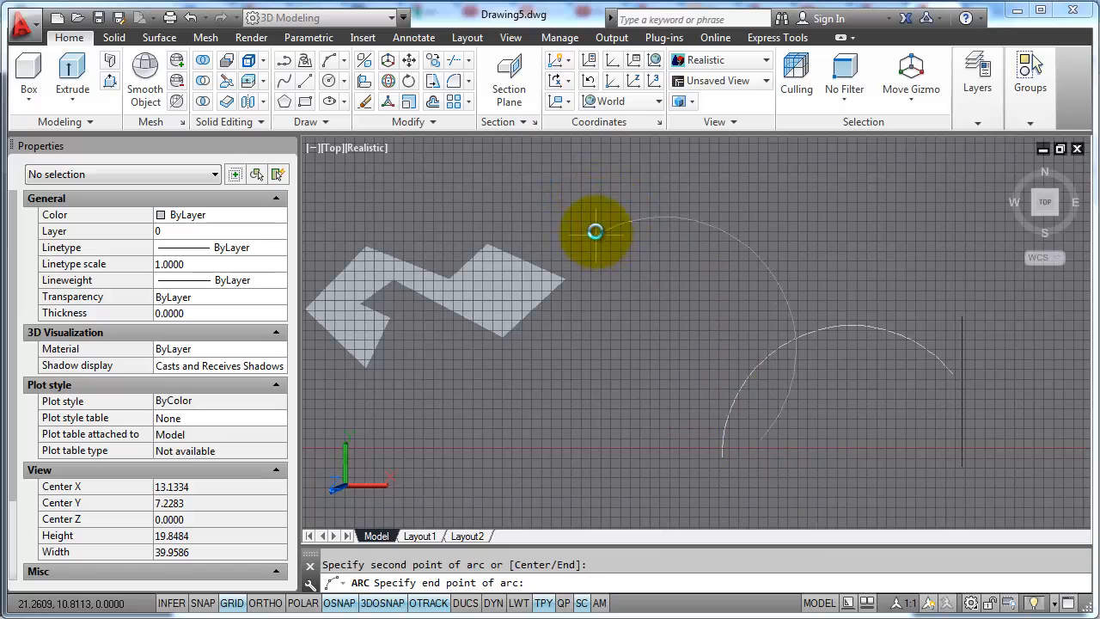
pyautogui.click(604, 218)
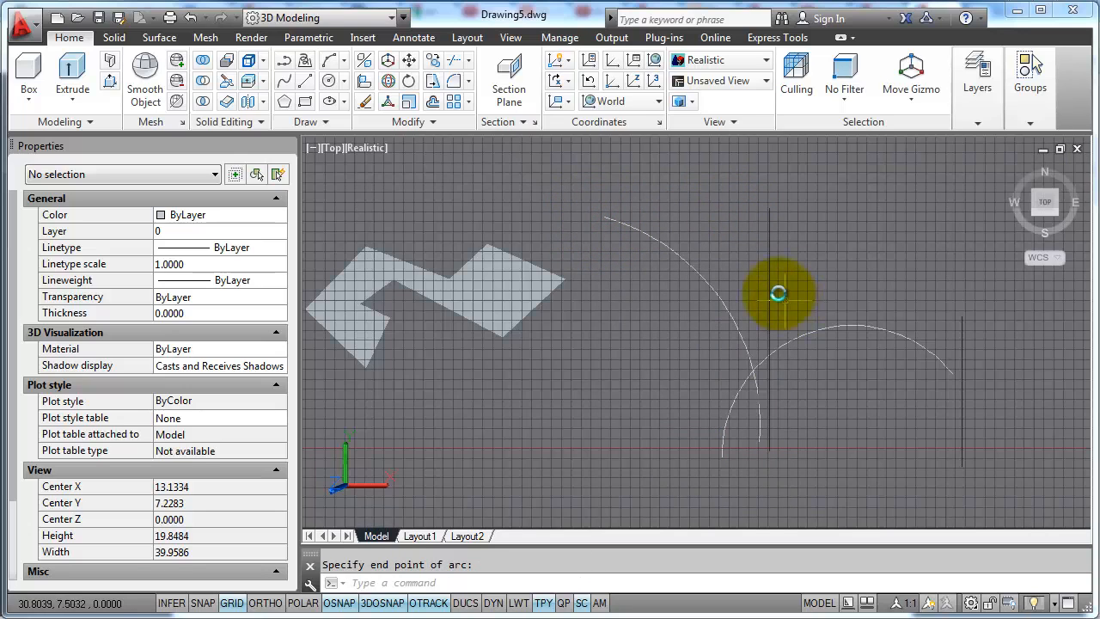
pyautogui.press('Return')
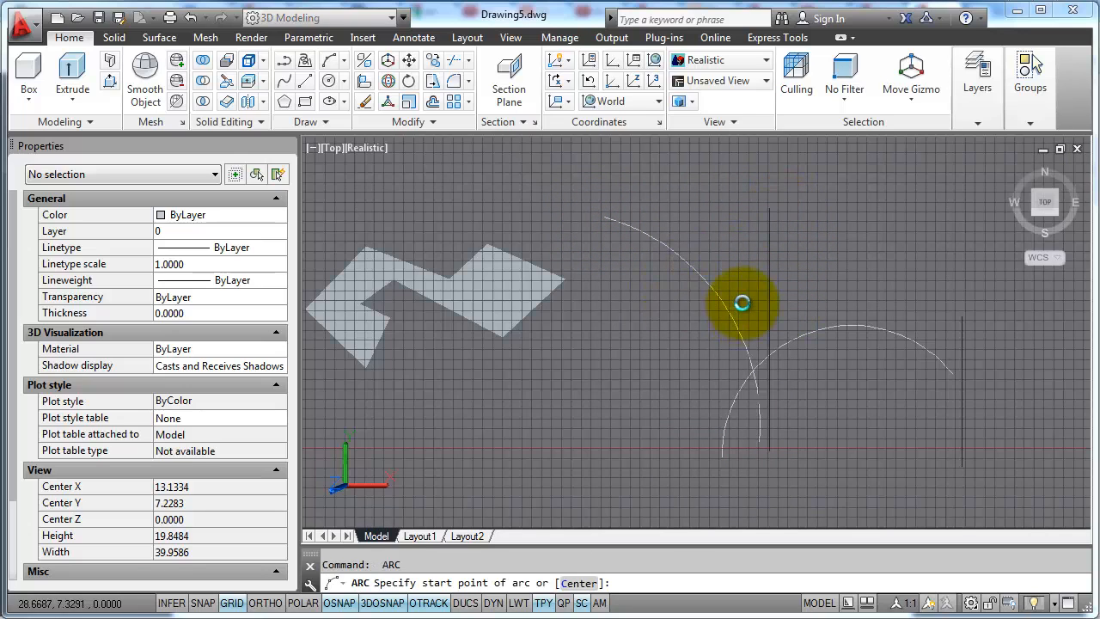
pyautogui.click(636, 251)
pyautogui.click(883, 367)
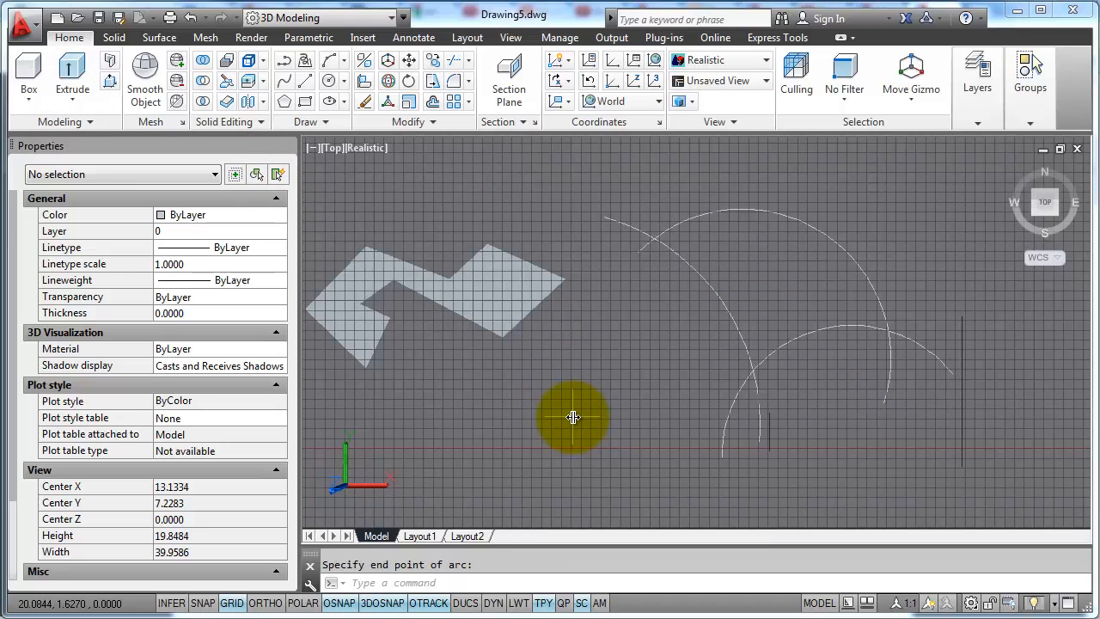
# Try to create a region from the three overlapping arcs with the REGION command.
pyautogui.press('Return')
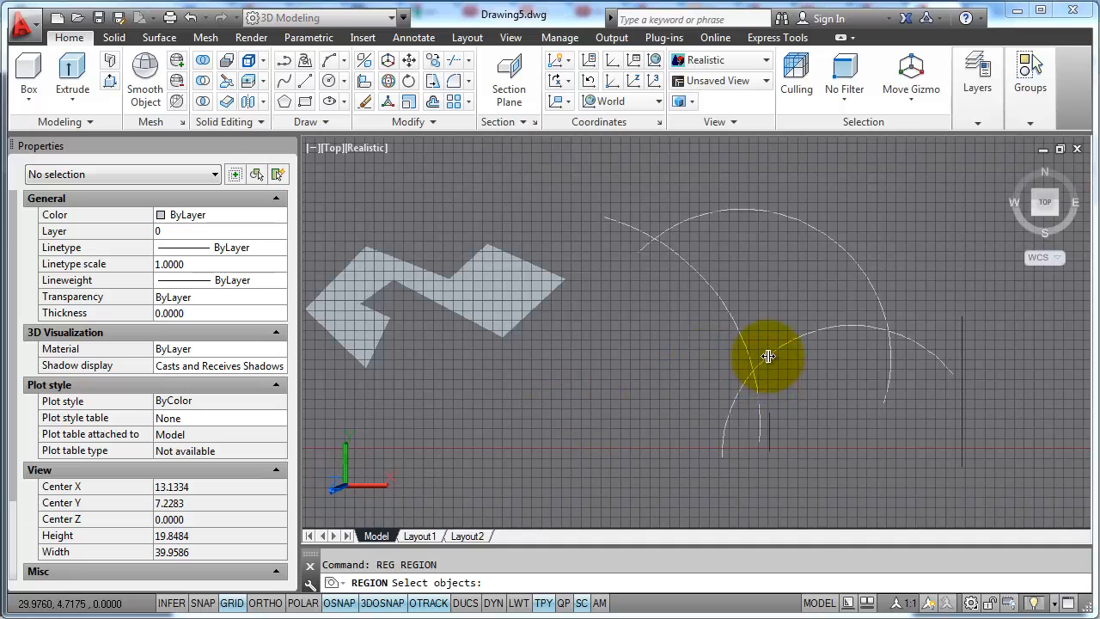
pyautogui.click(838, 391)
pyautogui.click(671, 189)
pyautogui.press('Return')
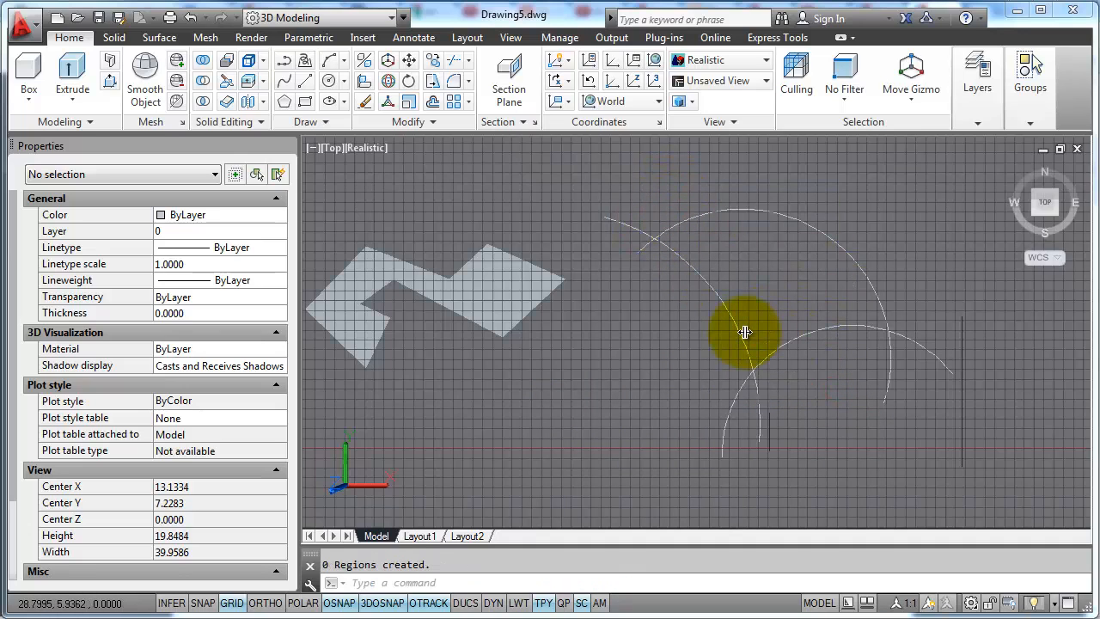
pyautogui.moveTo(745, 333)
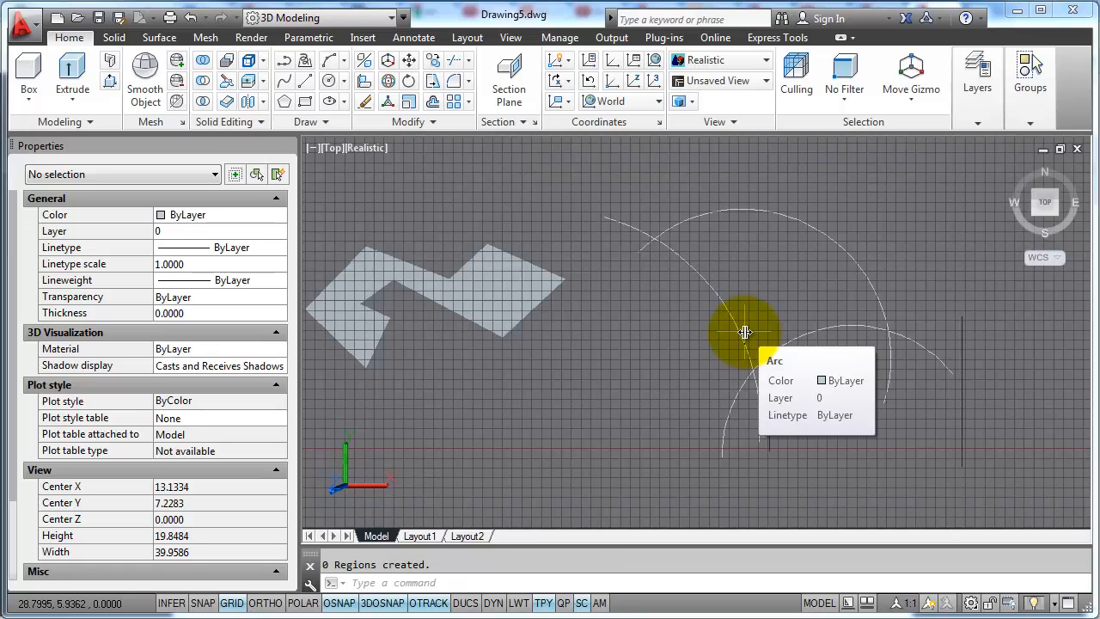
# Create a region from the area enclosed by the three arcs with the Boundary command, and erase that region.
pyautogui.click(314, 121)
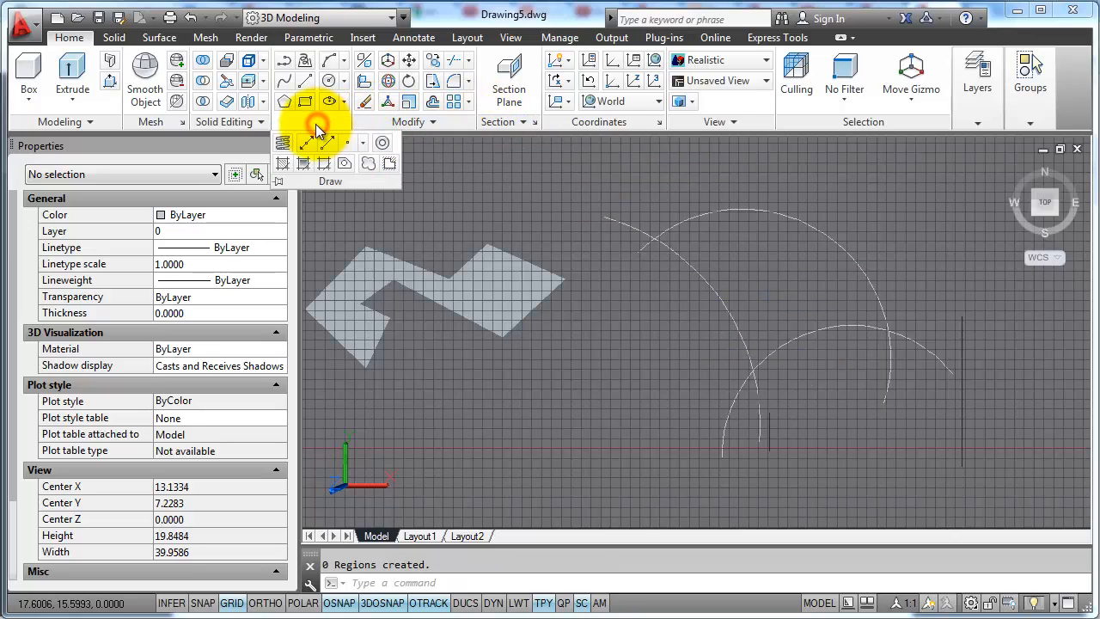
pyautogui.click(325, 162)
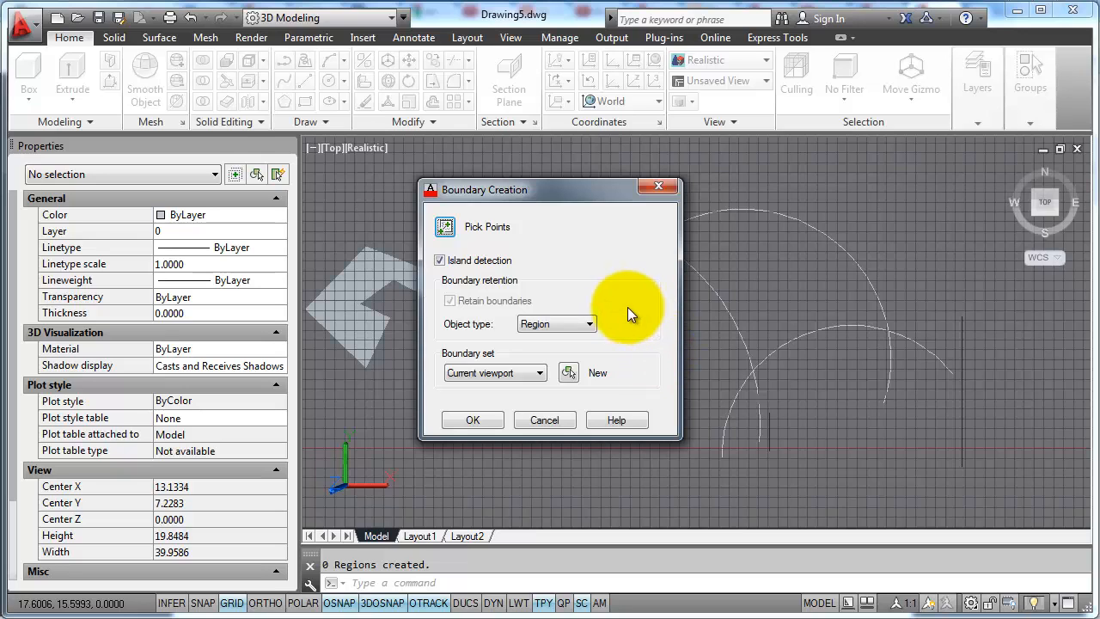
pyautogui.click(445, 226)
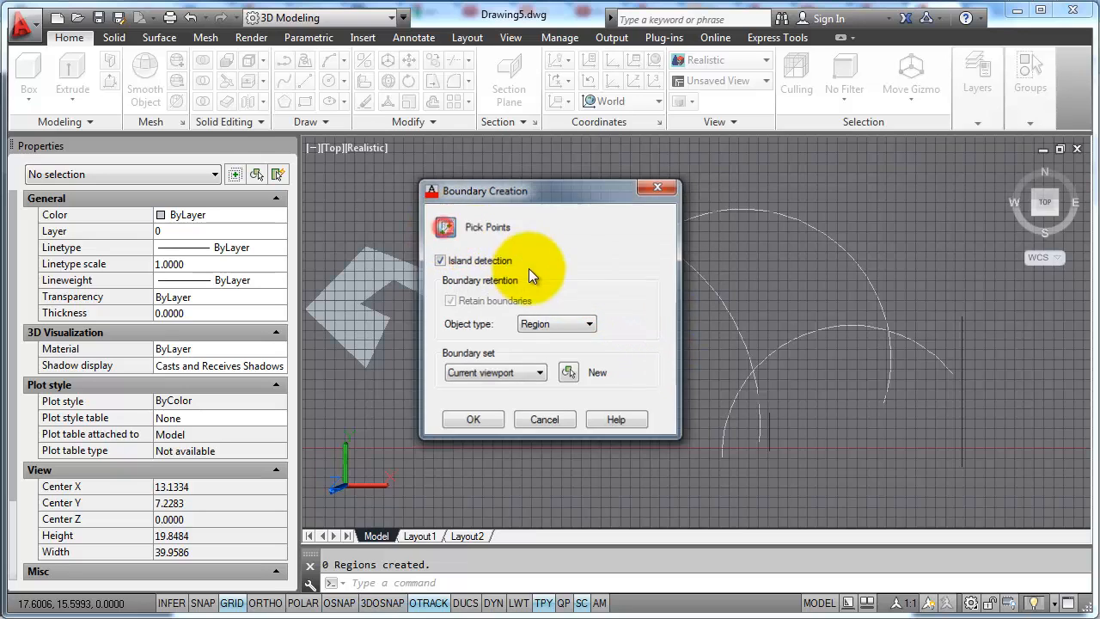
pyautogui.click(761, 271)
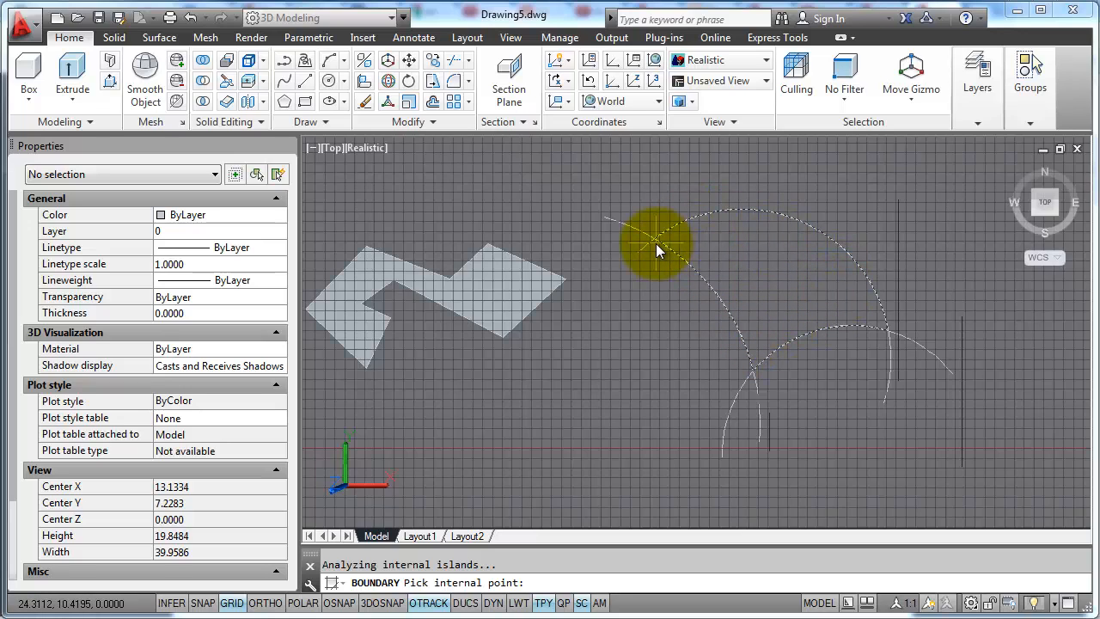
pyautogui.press('Return')
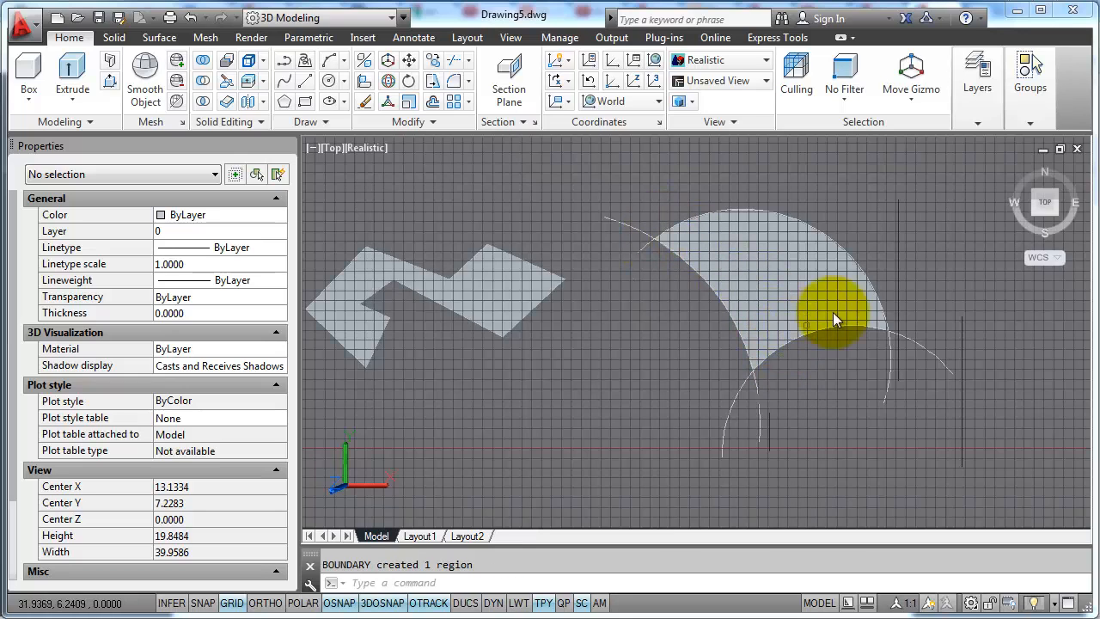
pyautogui.click(777, 280)
pyautogui.press('Delete')
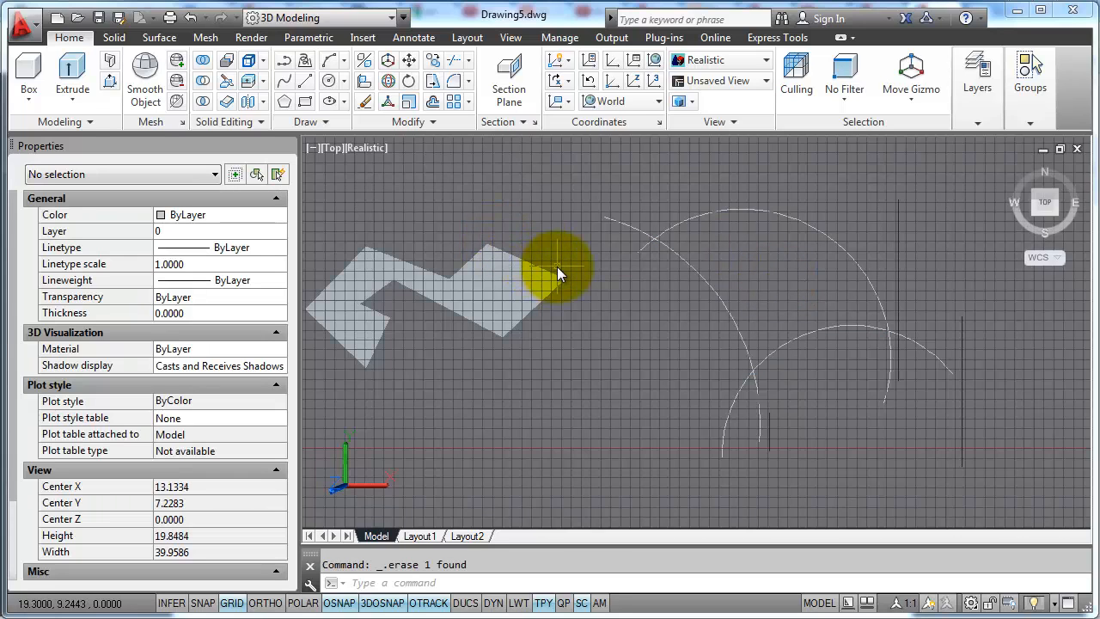
# Create a closed polyline around the area enclosed by the three arcs, using Boundary with the object type set to Polyline.
pyautogui.write('bo')
pyautogui.press('Return')
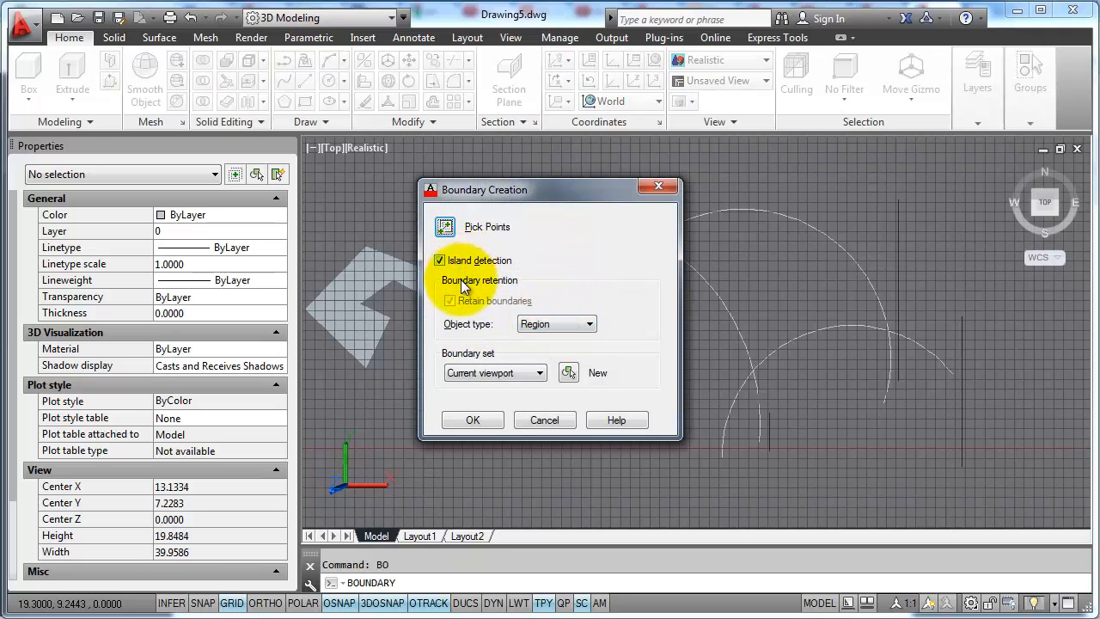
pyautogui.click(558, 324)
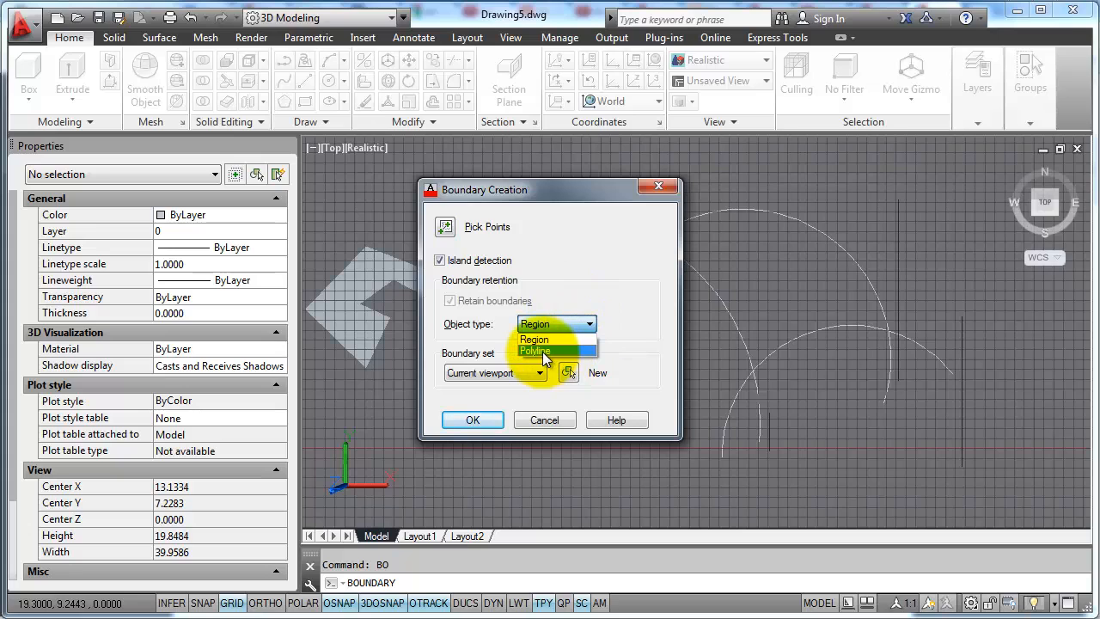
pyautogui.click(542, 351)
pyautogui.click(553, 324)
pyautogui.click(541, 351)
pyautogui.click(478, 232)
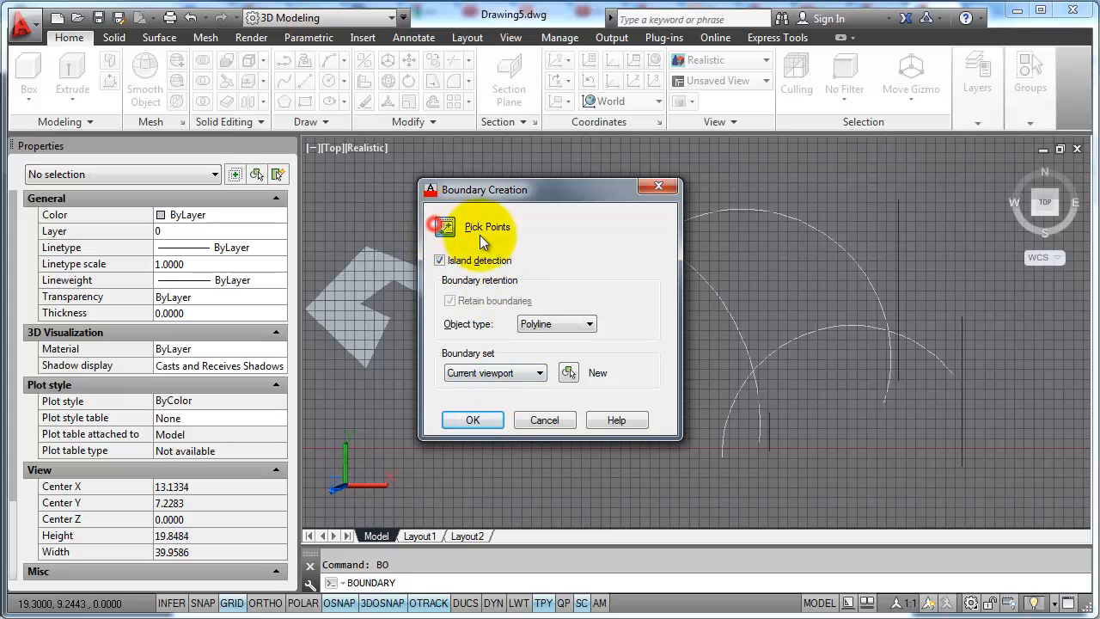
pyautogui.click(763, 279)
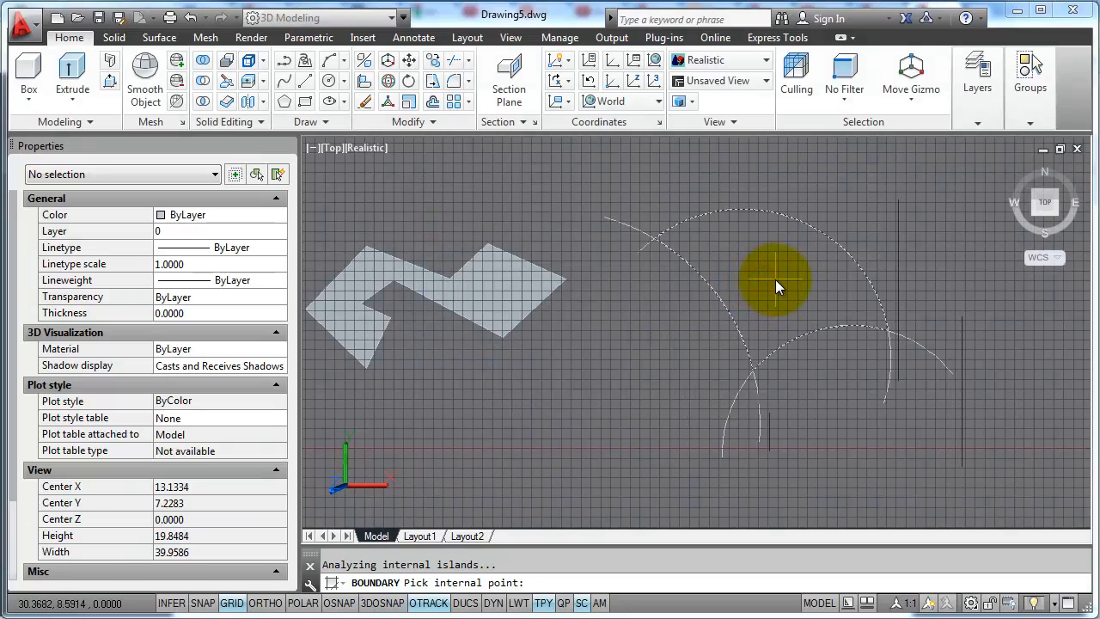
pyautogui.press('Return')
# Move the new boundary polyline up and to the right, into the empty space clear of the arcs.
pyautogui.write('m')
pyautogui.press('Return')
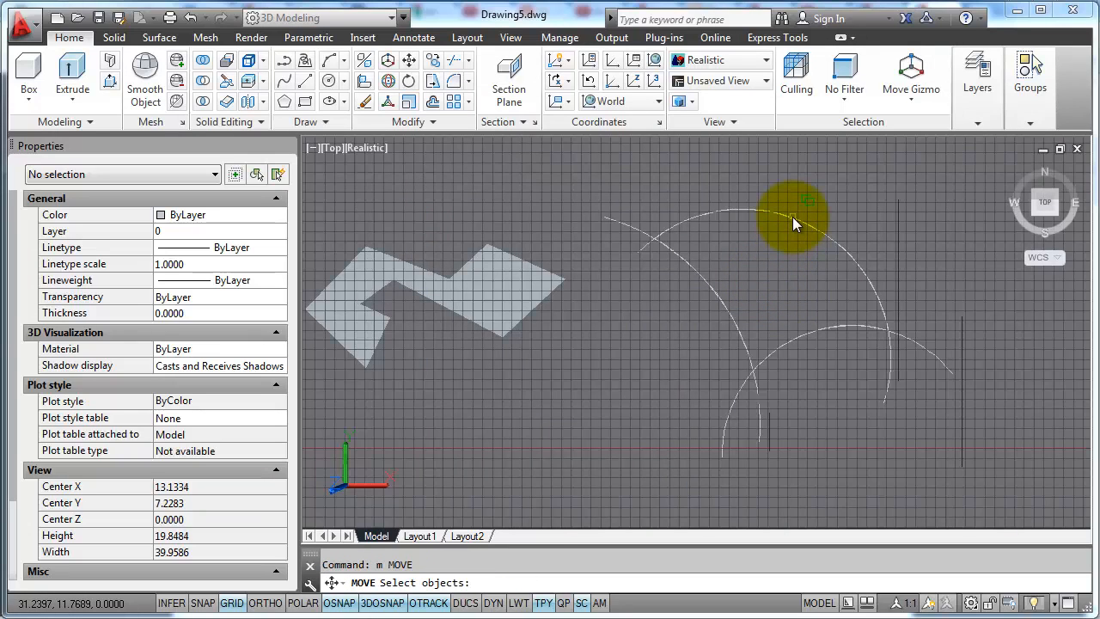
pyautogui.click(792, 217)
pyautogui.click(856, 297)
pyautogui.press('Return')
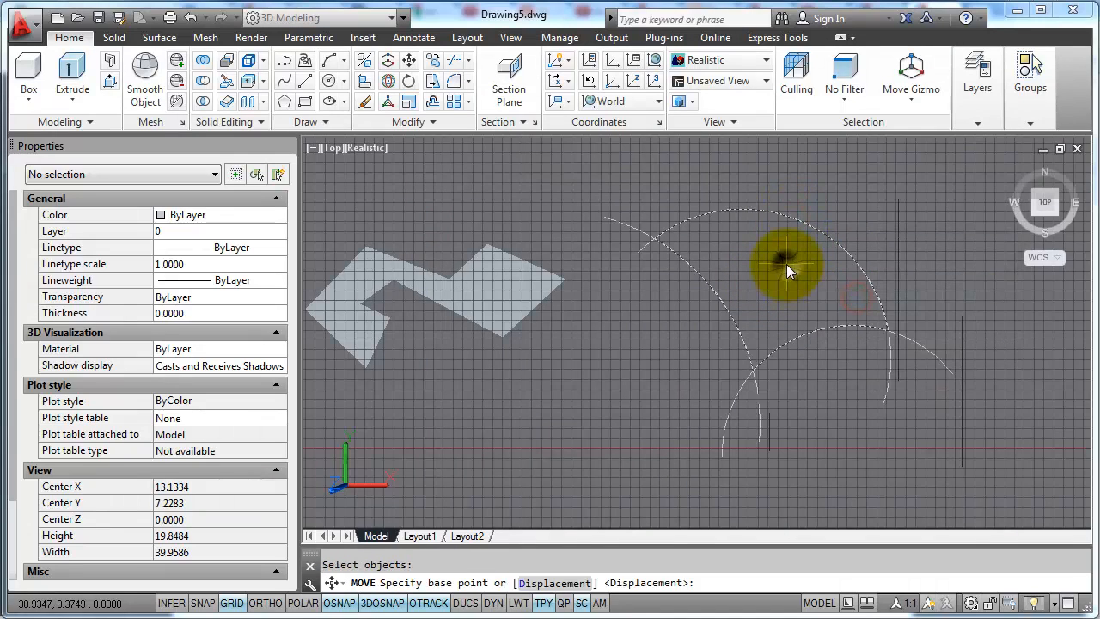
pyautogui.click(786, 263)
pyautogui.moveTo(897, 237); pyautogui.dragTo(669, 337, button='middle')
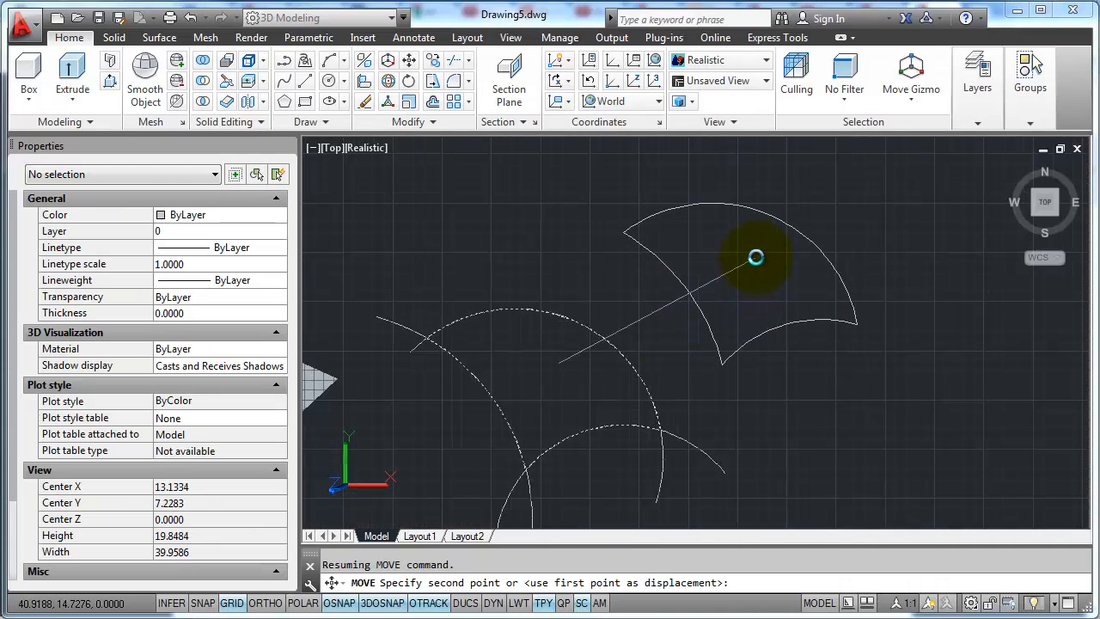
pyautogui.click(755, 254)
# Draw two separate small circles inside the area enclosed by the arcs, the upper one about 0.92 in radius.
pyautogui.write('ci')
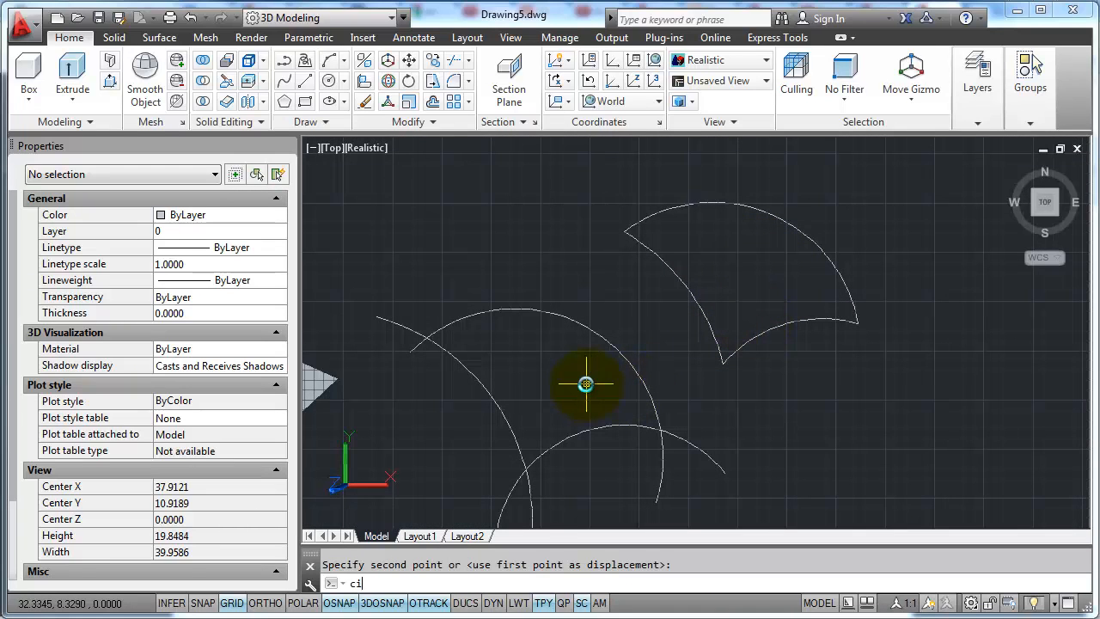
pyautogui.write('rc')
pyautogui.press('Return')
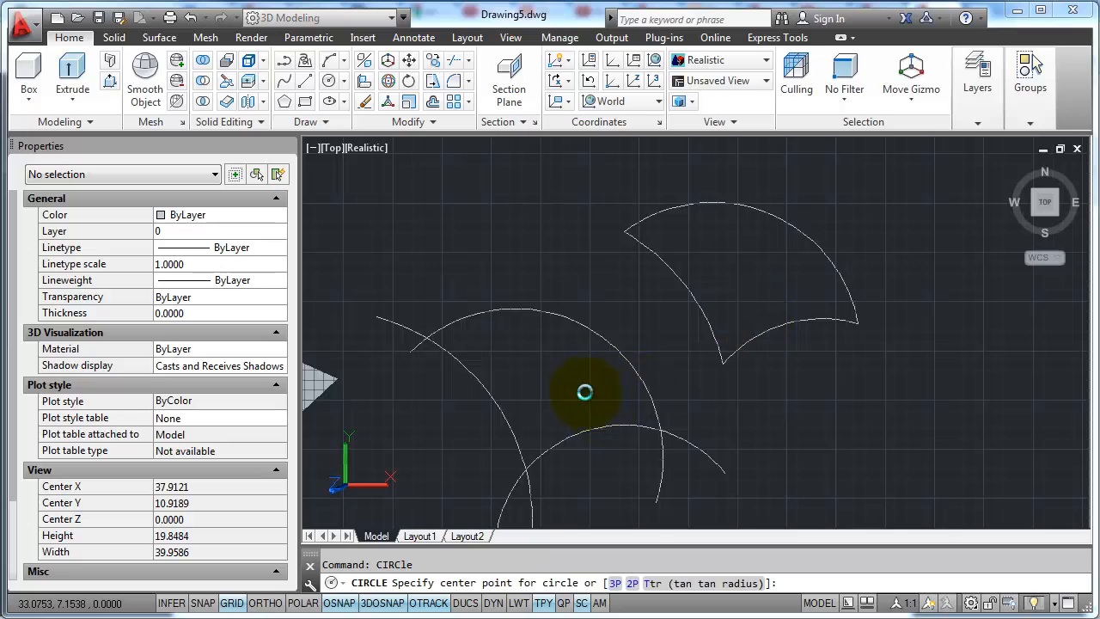
pyautogui.scroll(1, 518, 359)
pyautogui.click(474, 363)
pyautogui.click(493, 372)
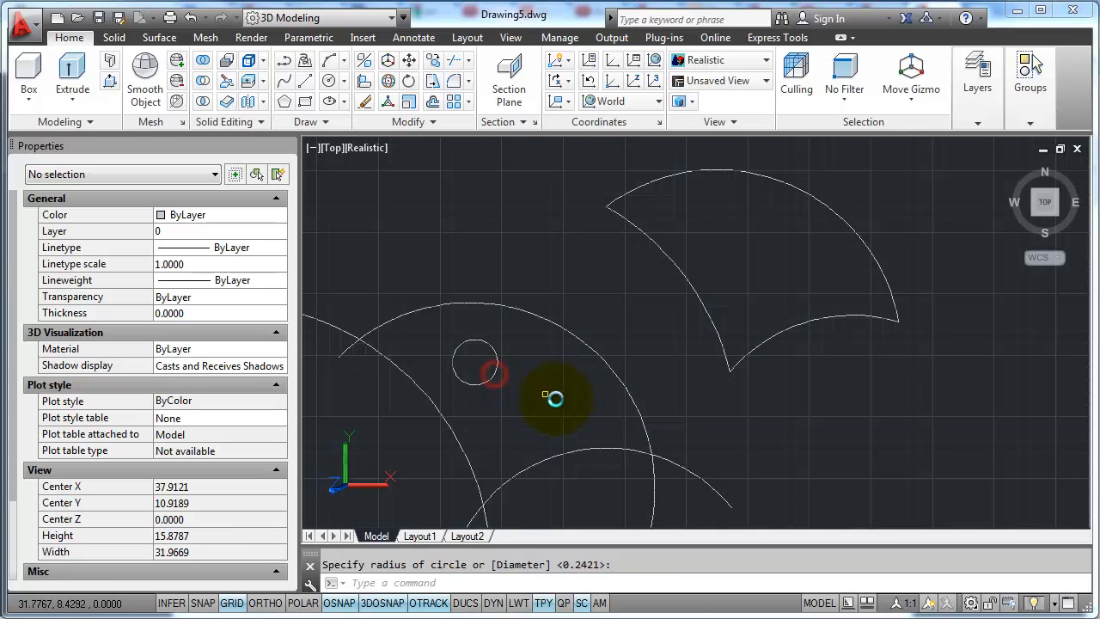
pyautogui.press('Return')
pyautogui.click(559, 415)
pyautogui.click(581, 415)
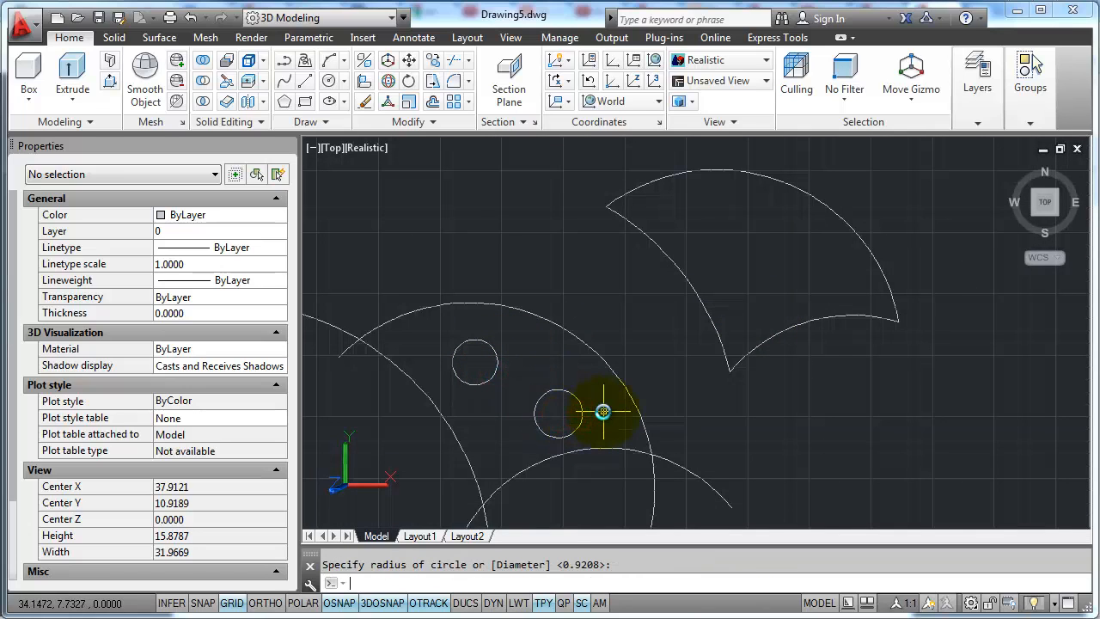
# Run Boundary with island detection and the Polyline object type on the enclosed area containing the two circles.
pyautogui.write('bo')
pyautogui.press('Return')
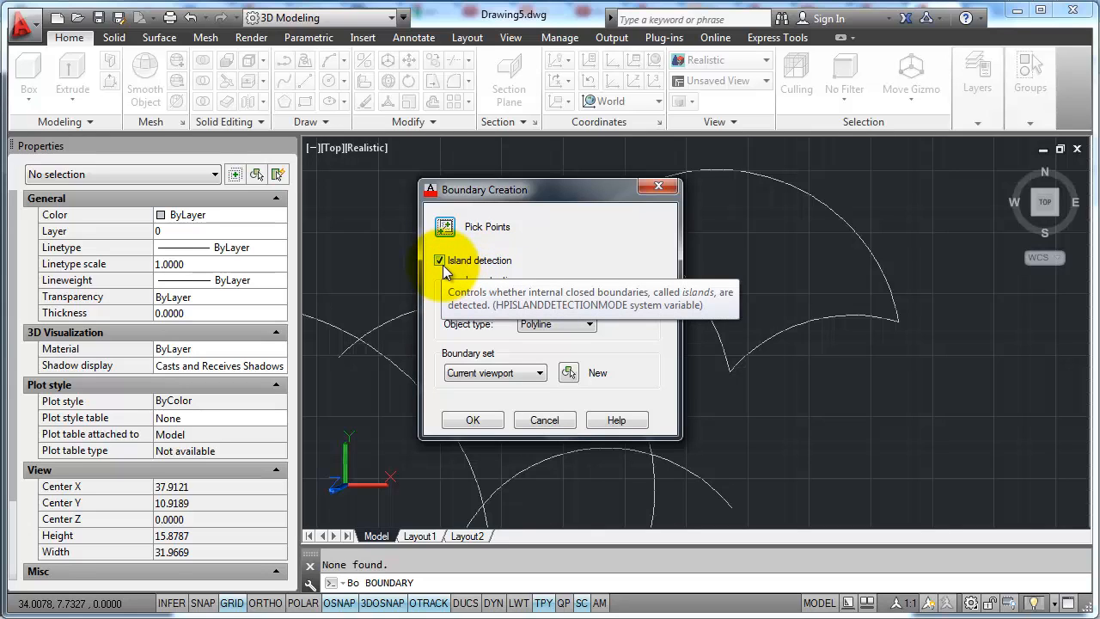
pyautogui.click(444, 226)
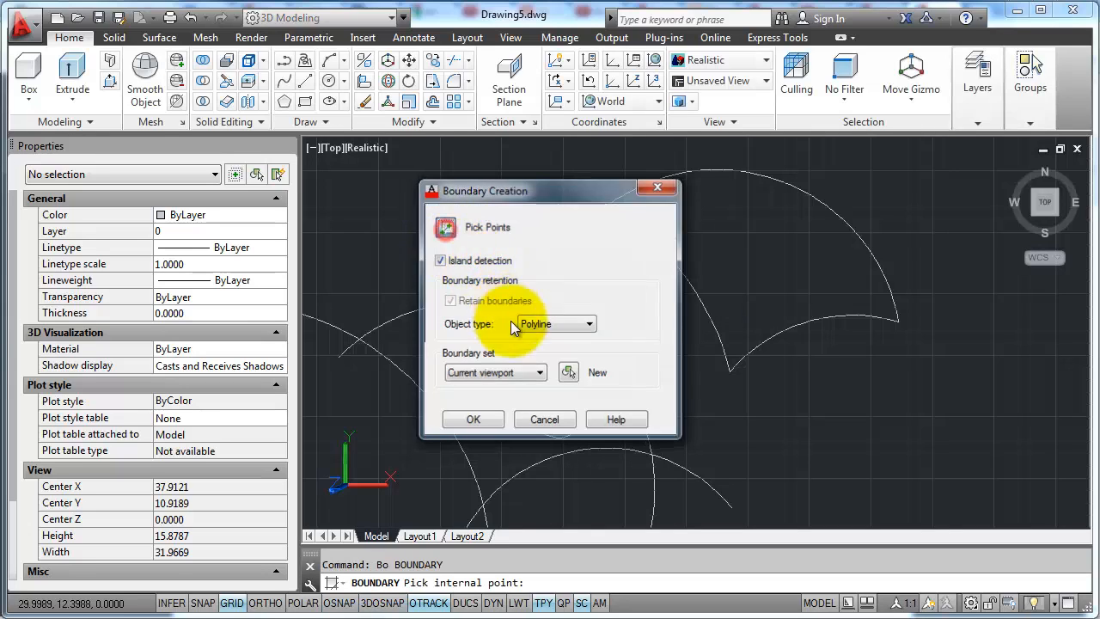
pyautogui.click(516, 346)
pyautogui.press('Return')
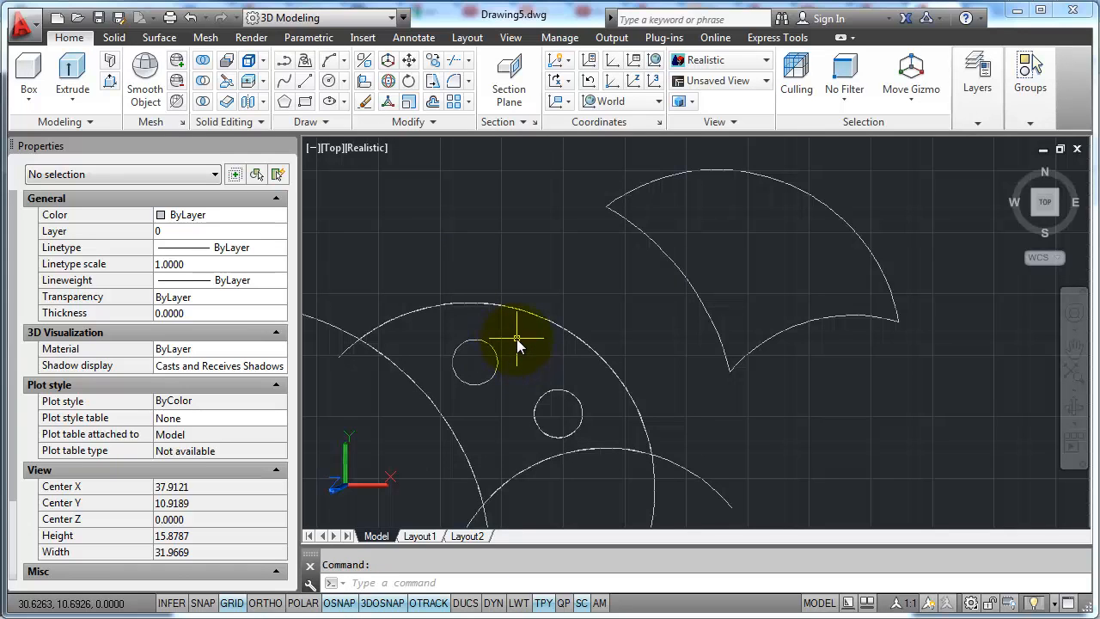
# Create regions from the enclosed area and its two circles with Boundary's object type set to Region, and check the upper circle's region.
pyautogui.press('Up')
pyautogui.press('Return')
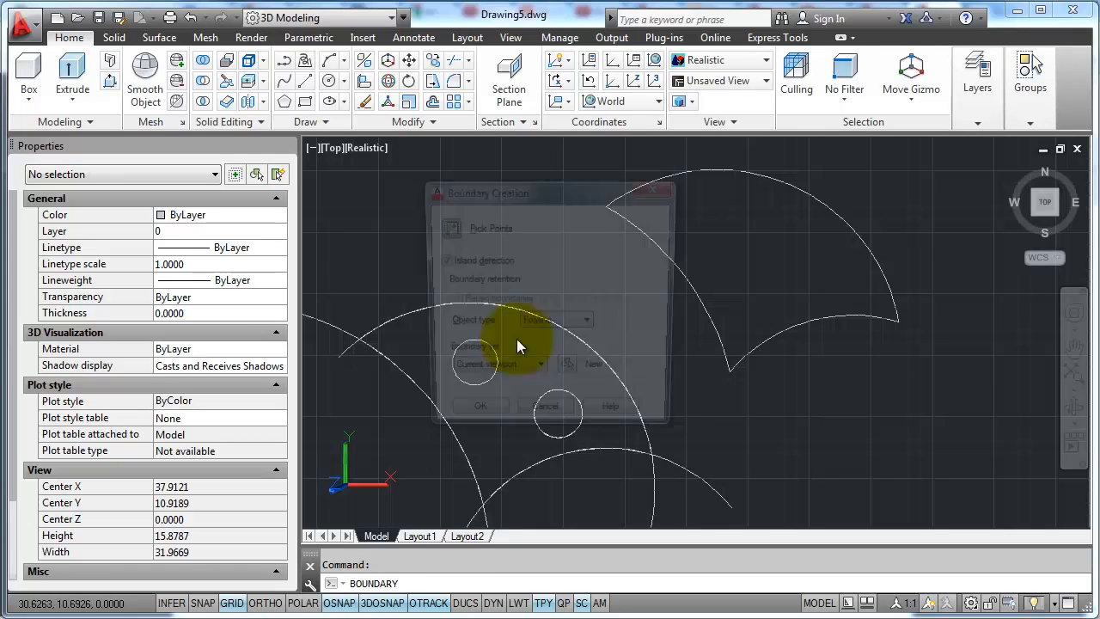
pyautogui.click(536, 324)
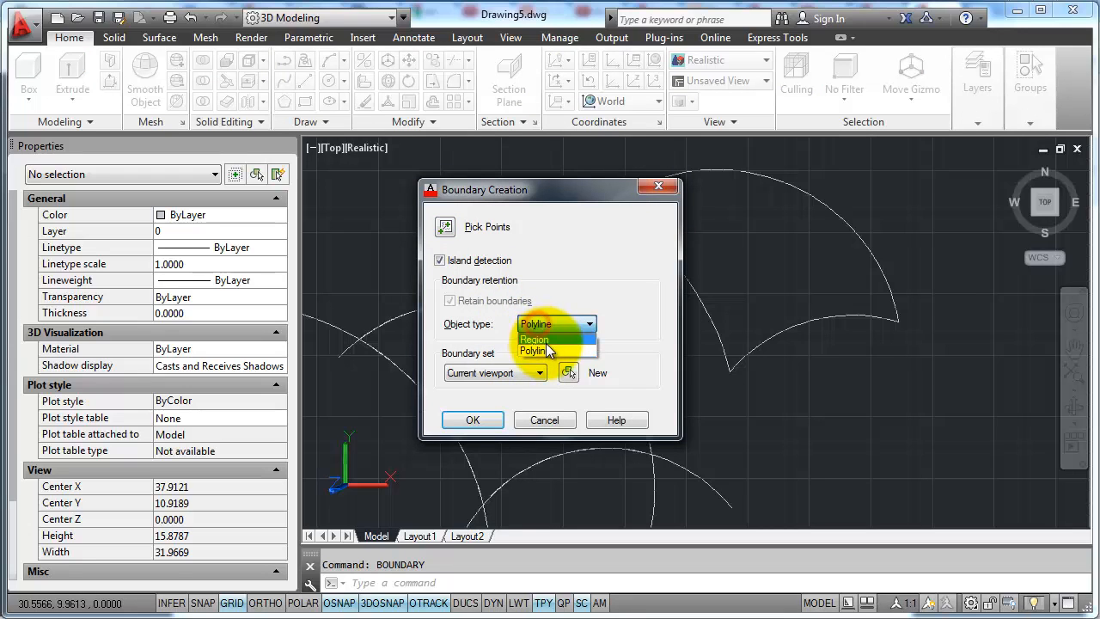
pyautogui.click(545, 347)
pyautogui.click(457, 229)
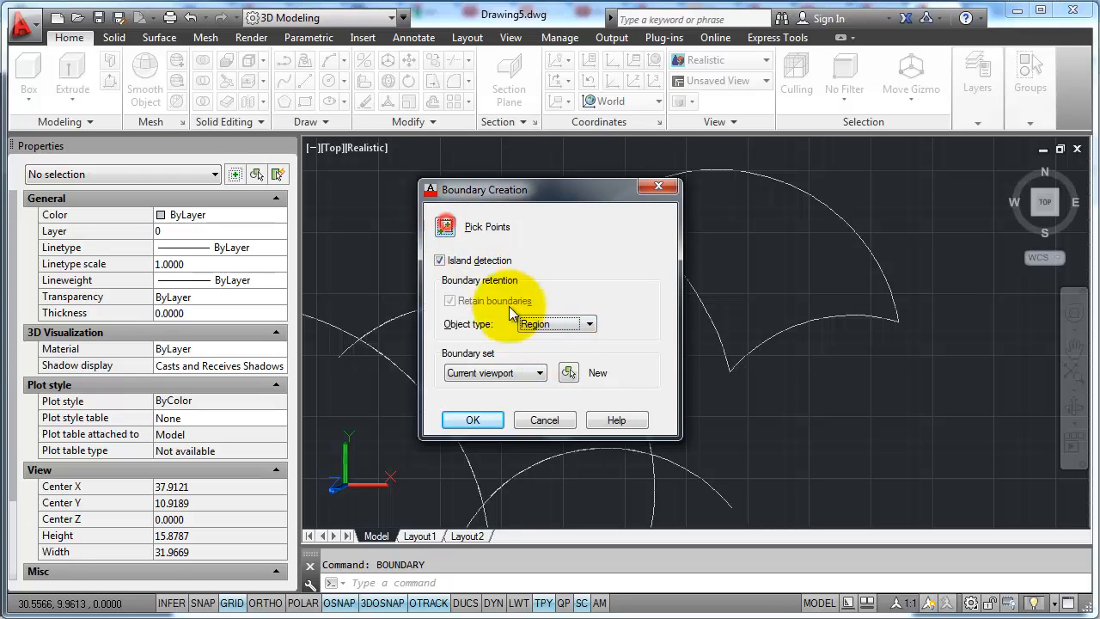
pyautogui.click(521, 346)
pyautogui.press('Return')
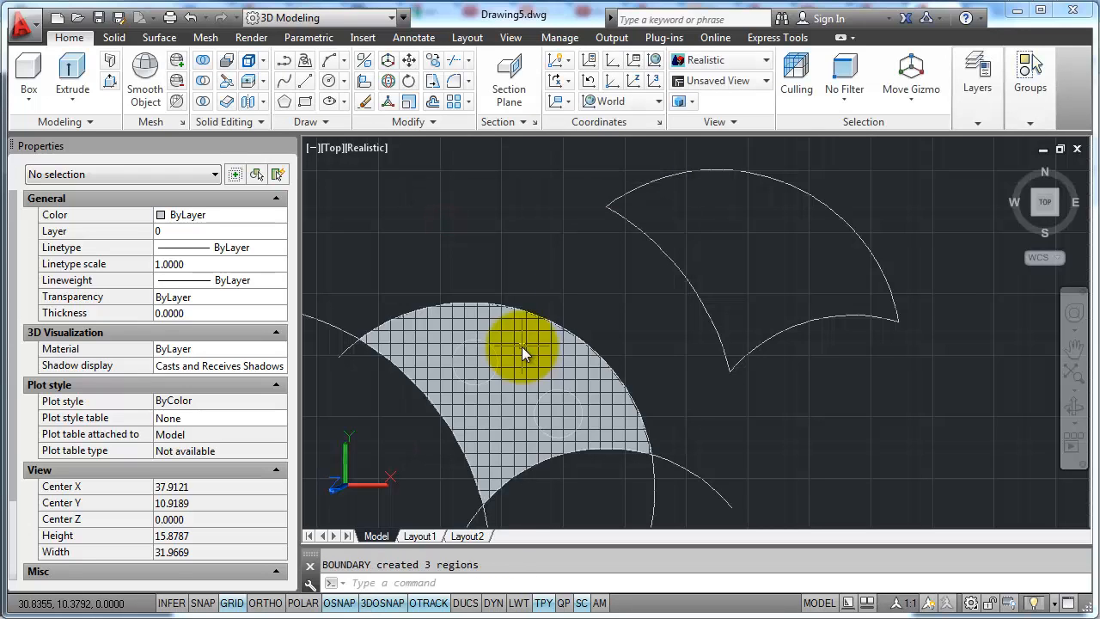
pyautogui.click(469, 365)
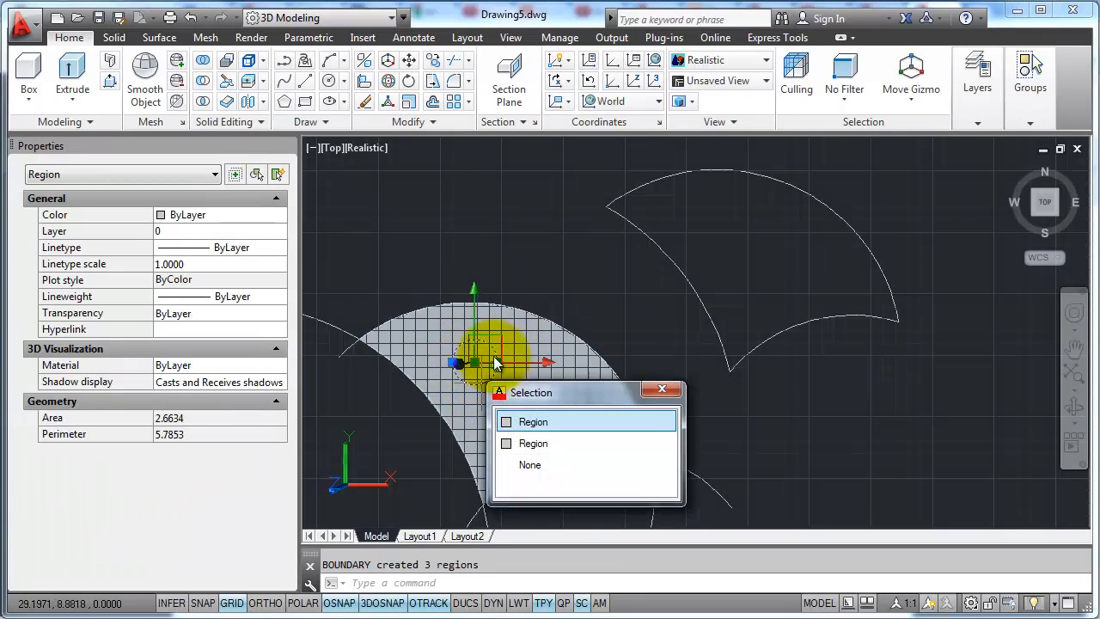
pyautogui.click(662, 391)
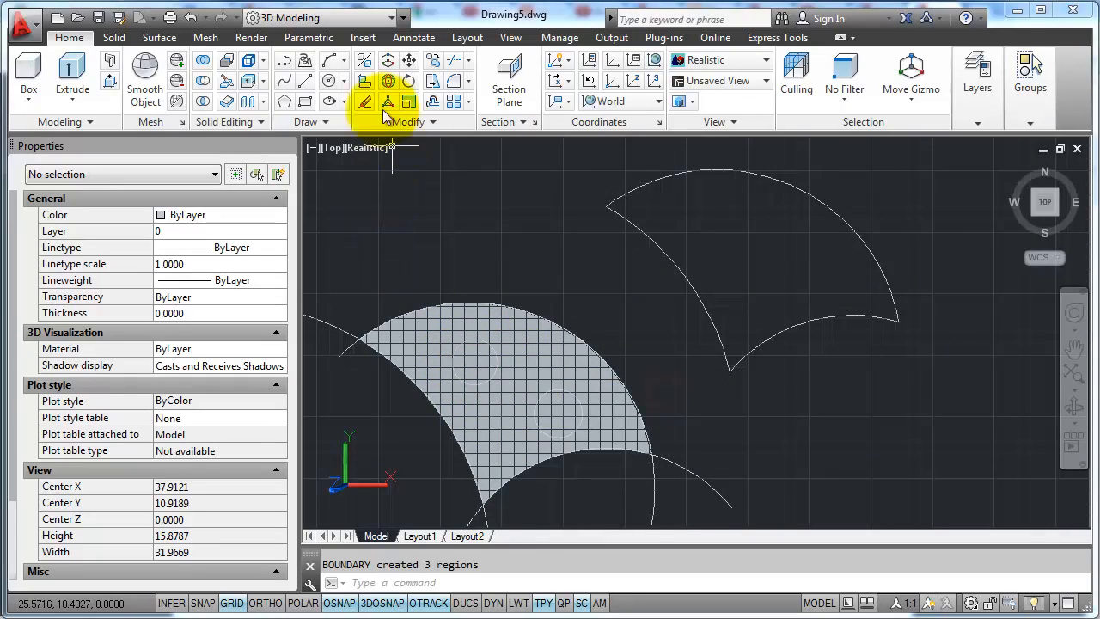
# Subtract the two circular regions from the large region enclosed by the arcs.
pyautogui.click(206, 80)
pyautogui.click(534, 344)
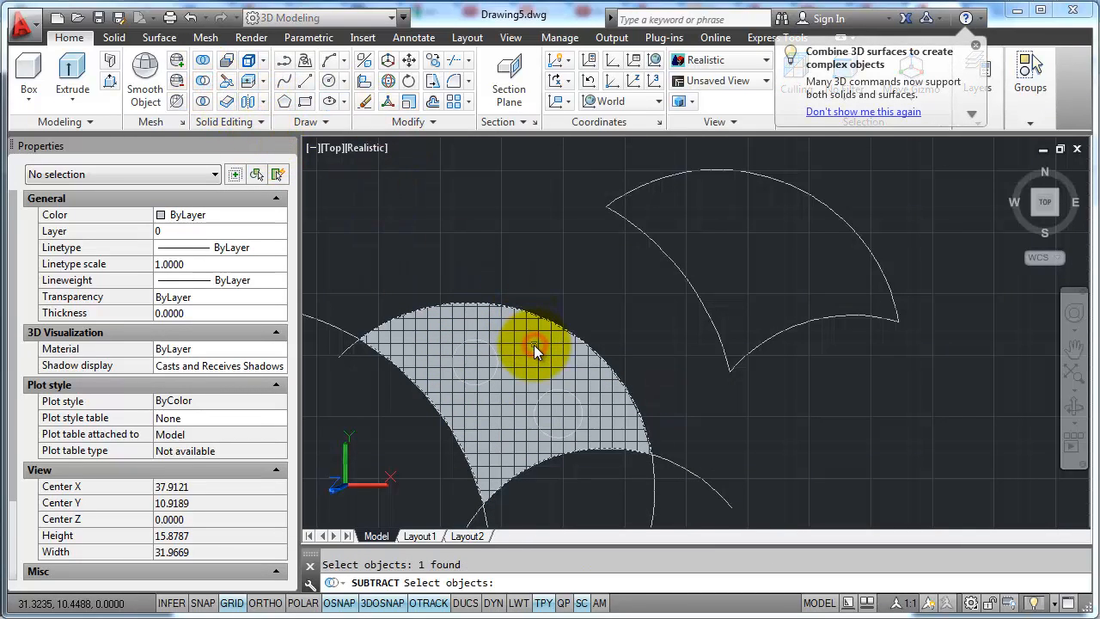
pyautogui.press('Return')
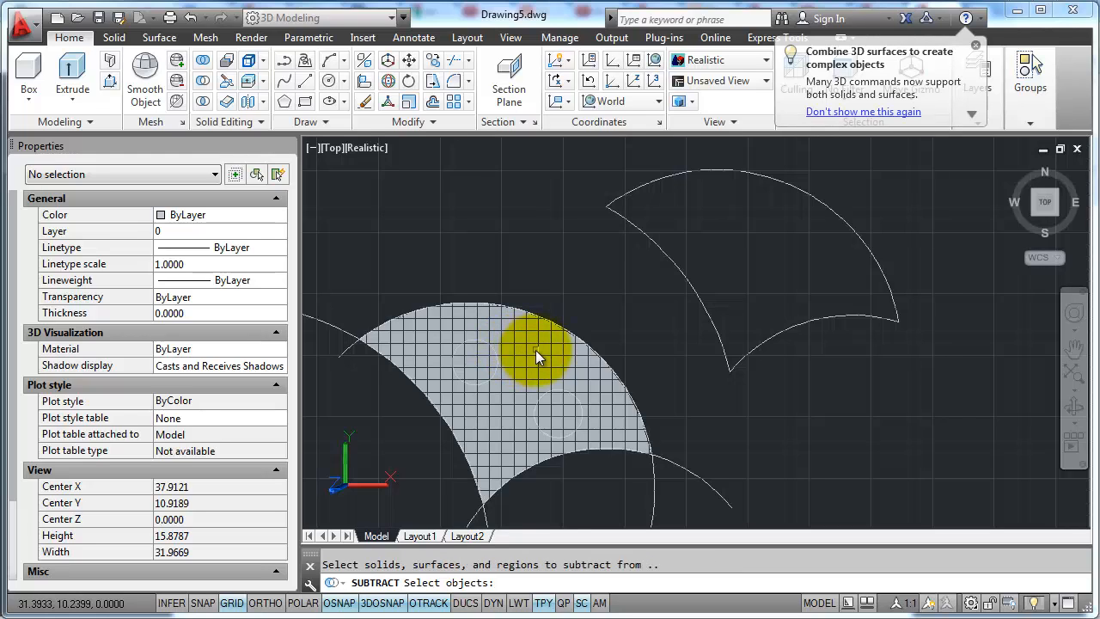
pyautogui.click(535, 349)
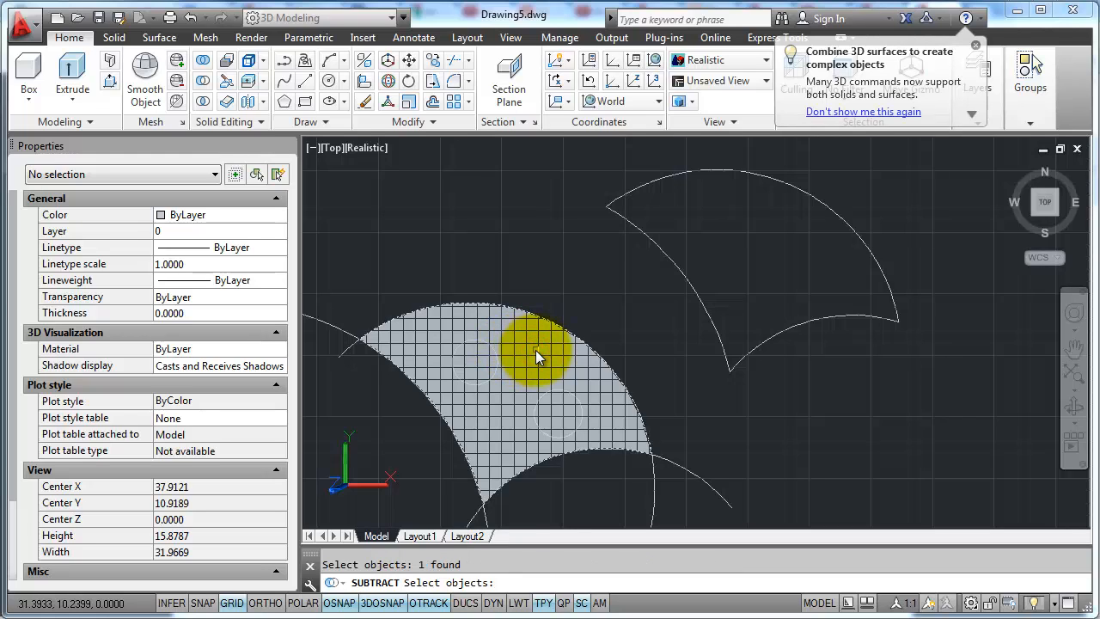
pyautogui.press('Return')
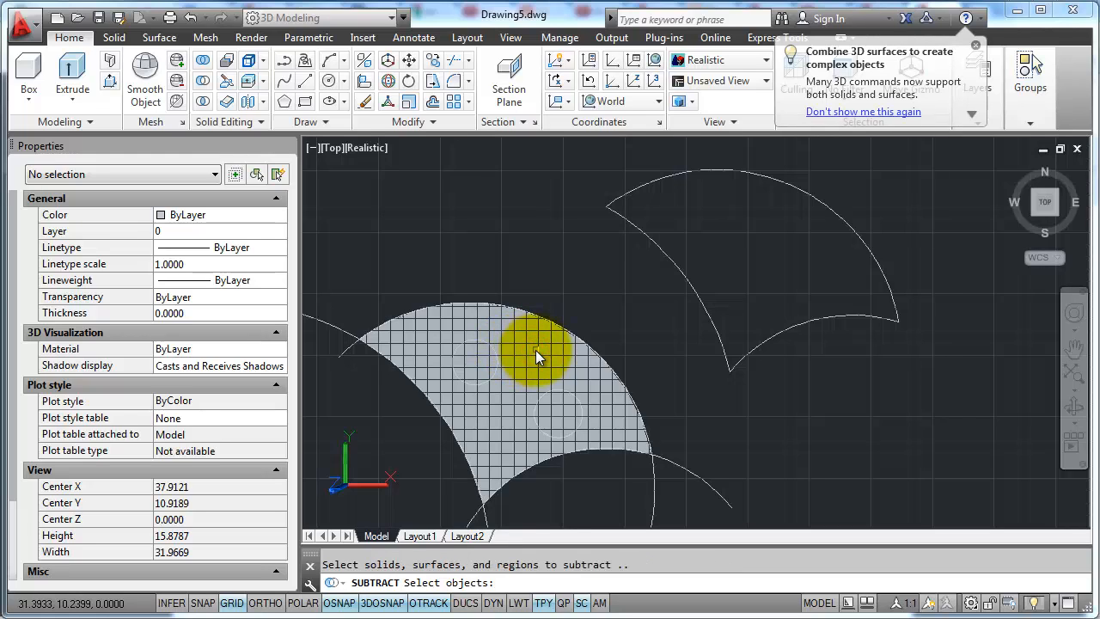
pyautogui.click(483, 358)
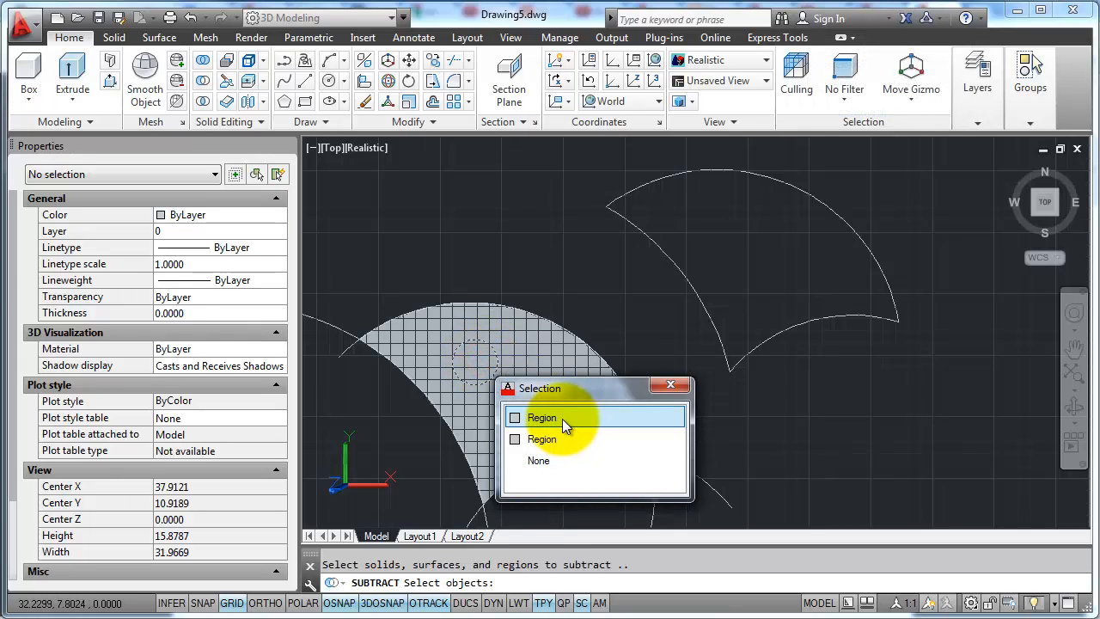
pyautogui.click(562, 417)
pyautogui.click(560, 414)
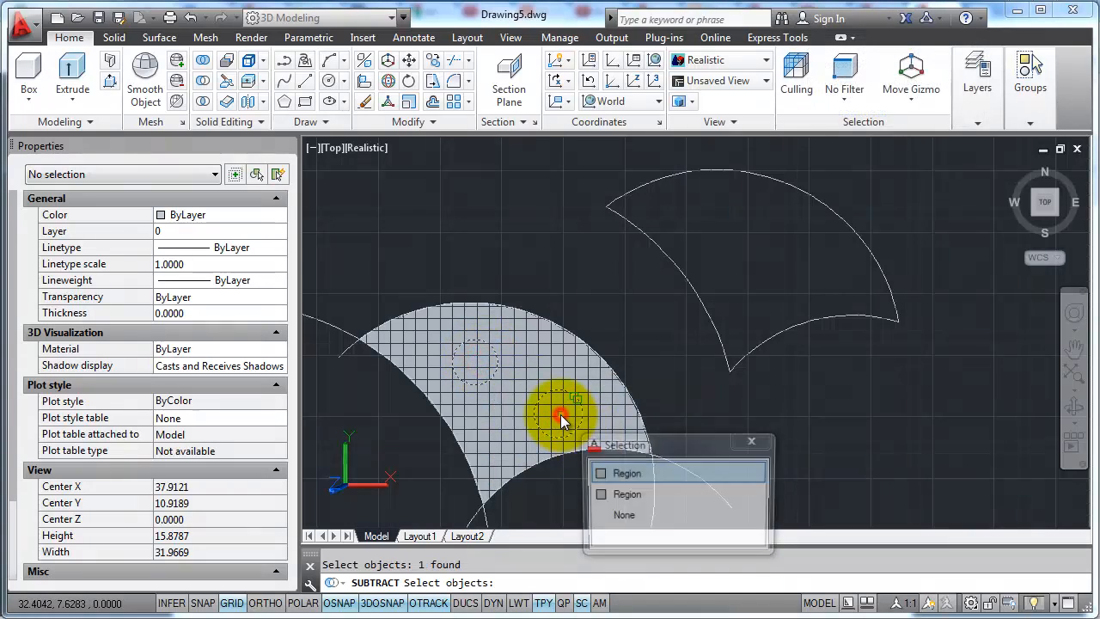
pyautogui.click(610, 472)
pyautogui.press('Return')
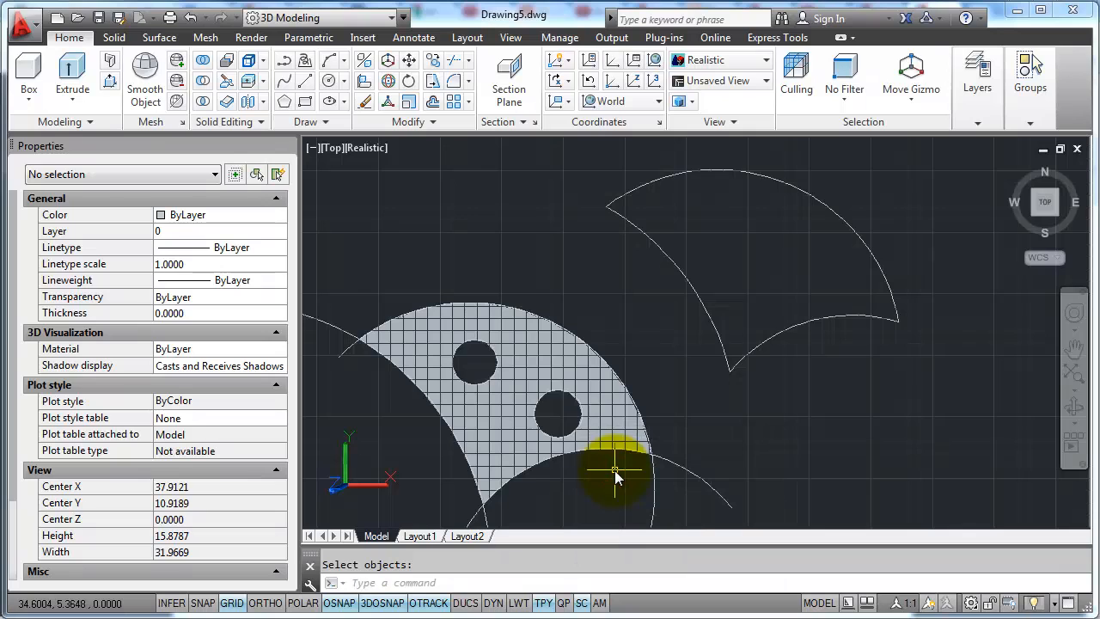
# Select the region with the two circular holes and view it from the SE Isometric direction.
pyautogui.scroll(-1, 608, 472)
pyautogui.click(539, 394)
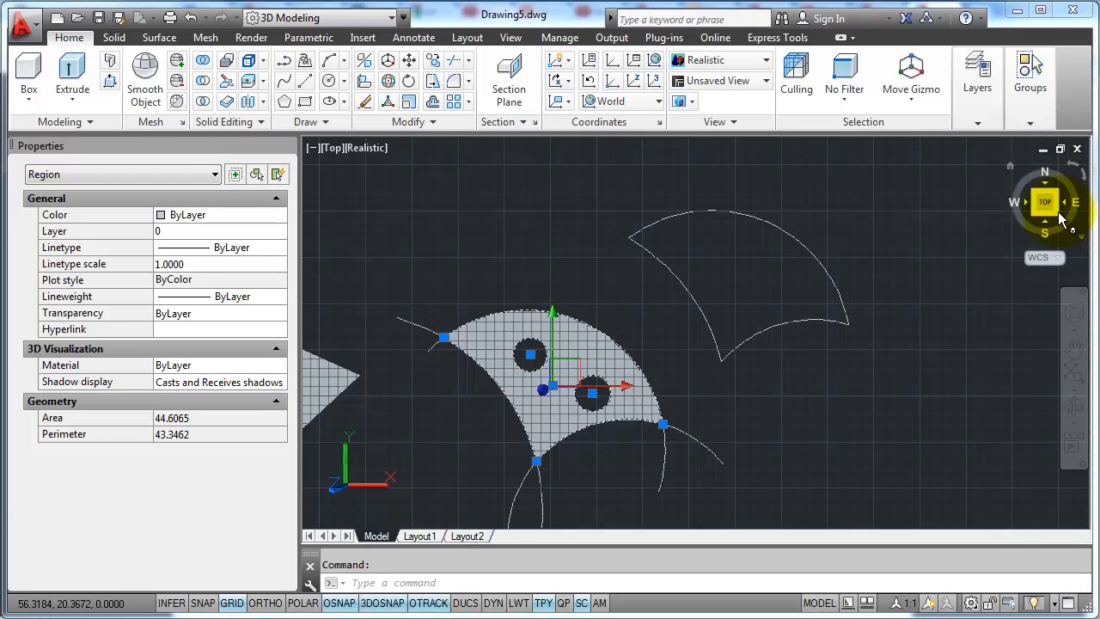
pyautogui.click(1058, 222)
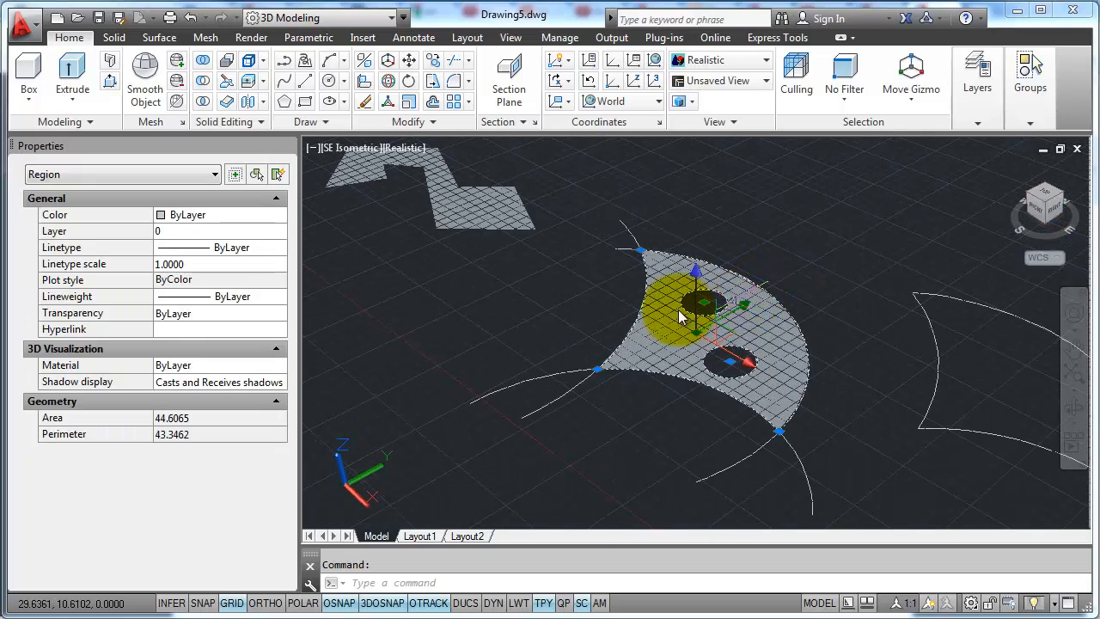
# Try extruding the region with the two circular holes upward into a solid and view it from the front.
pyautogui.press('Escape')
pyautogui.click(74, 86)
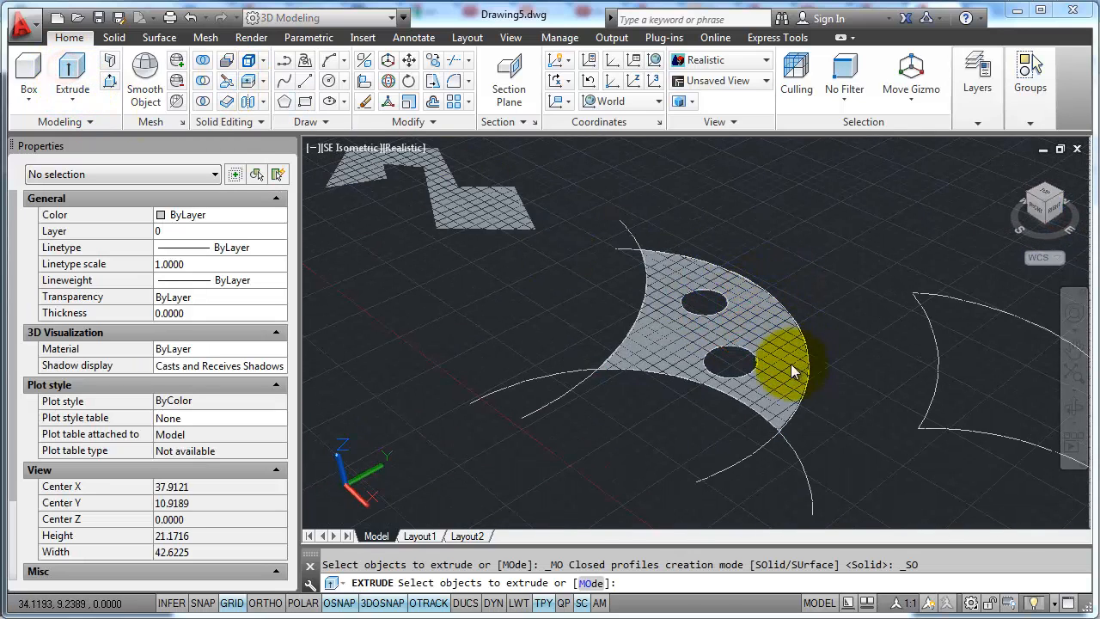
pyautogui.click(764, 331)
pyautogui.press('Return')
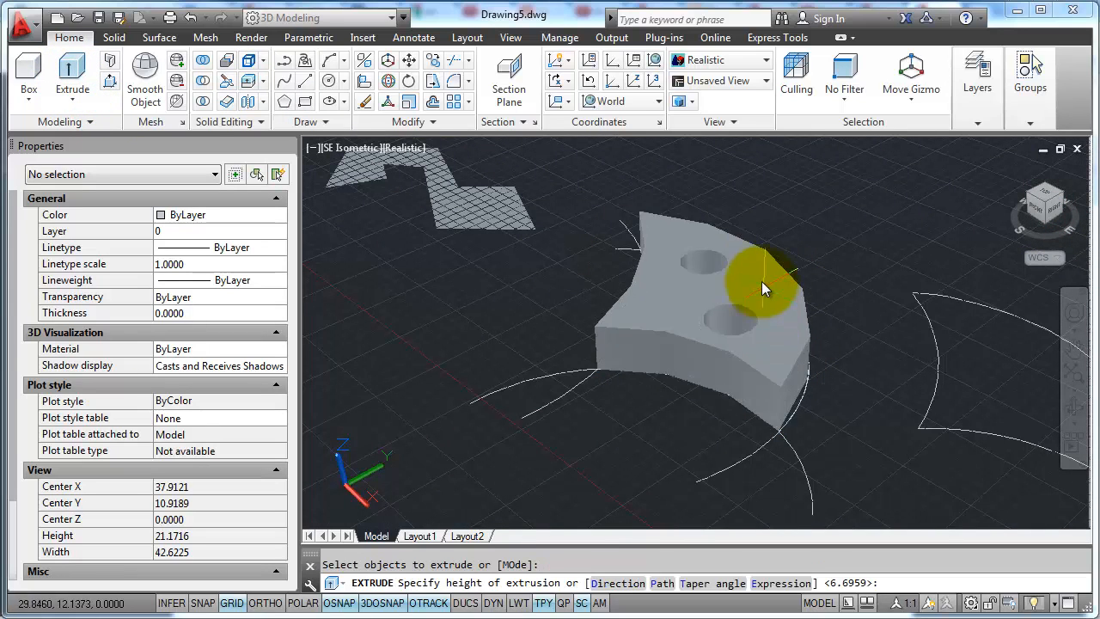
pyautogui.keyDown('shift'); pyautogui.moveTo(756, 240); pyautogui.dragTo(982, 278, button='middle'); pyautogui.keyUp('shift')
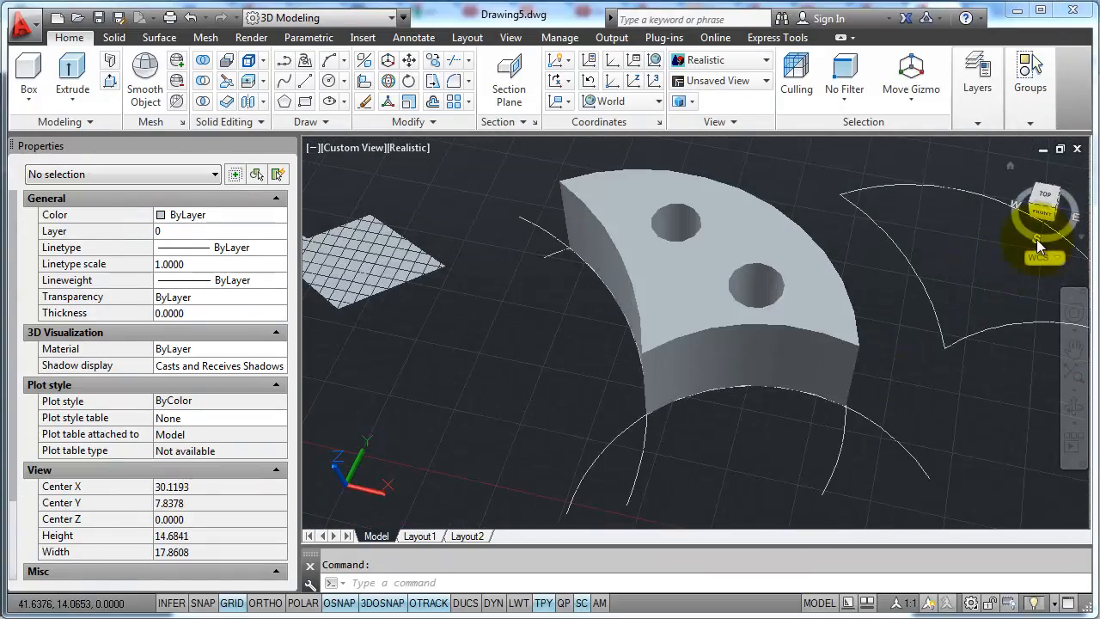
# Undo the extrusion of the region with two holes and the view change.
pyautogui.hotkey('ctrl', 'z')
pyautogui.hotkey('ctrl', 'z')
pyautogui.hotkey('ctrl', 'z')
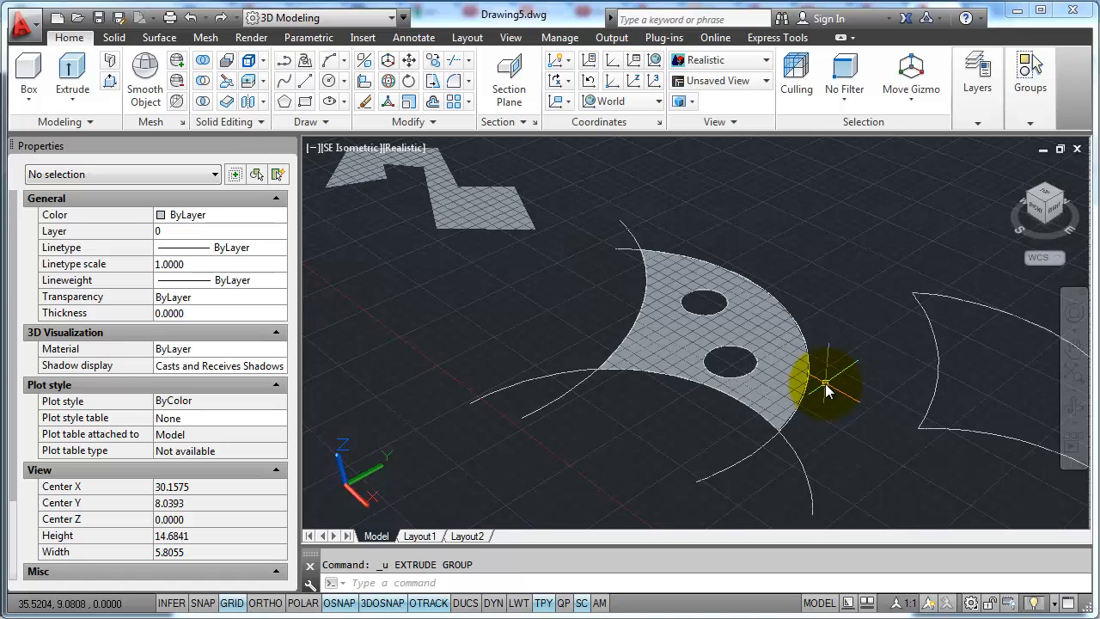
# Switch to the Top view and draw a circle about 15.2 units in circumference in the empty area east of the existing shapes.
pyautogui.scroll(-3, 812, 386)
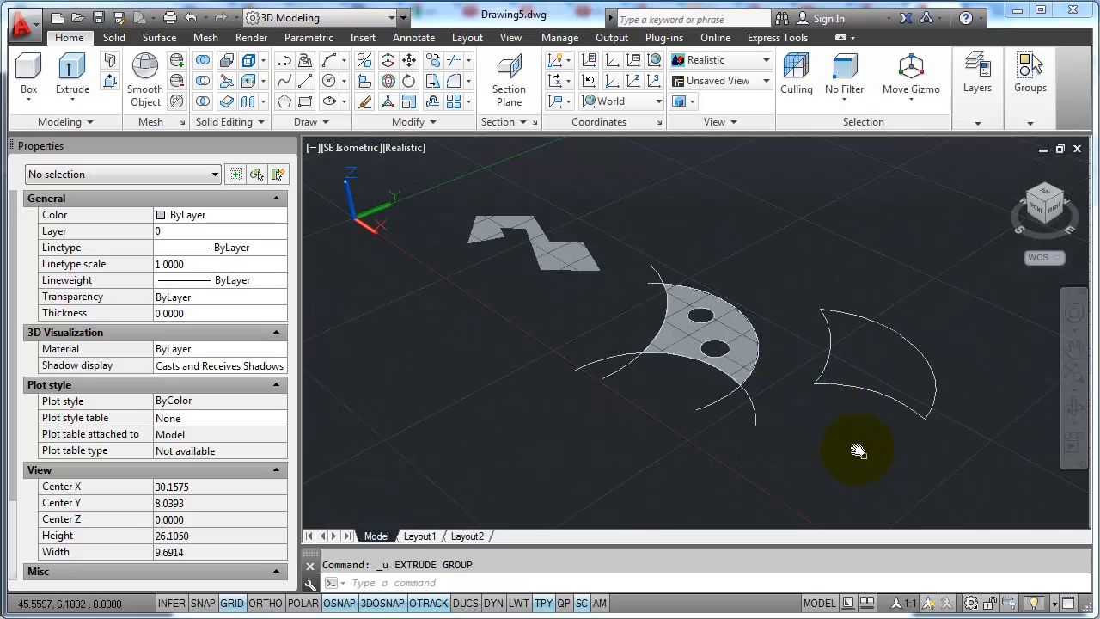
pyautogui.scroll(-2, 857, 450)
pyautogui.click(1044, 193)
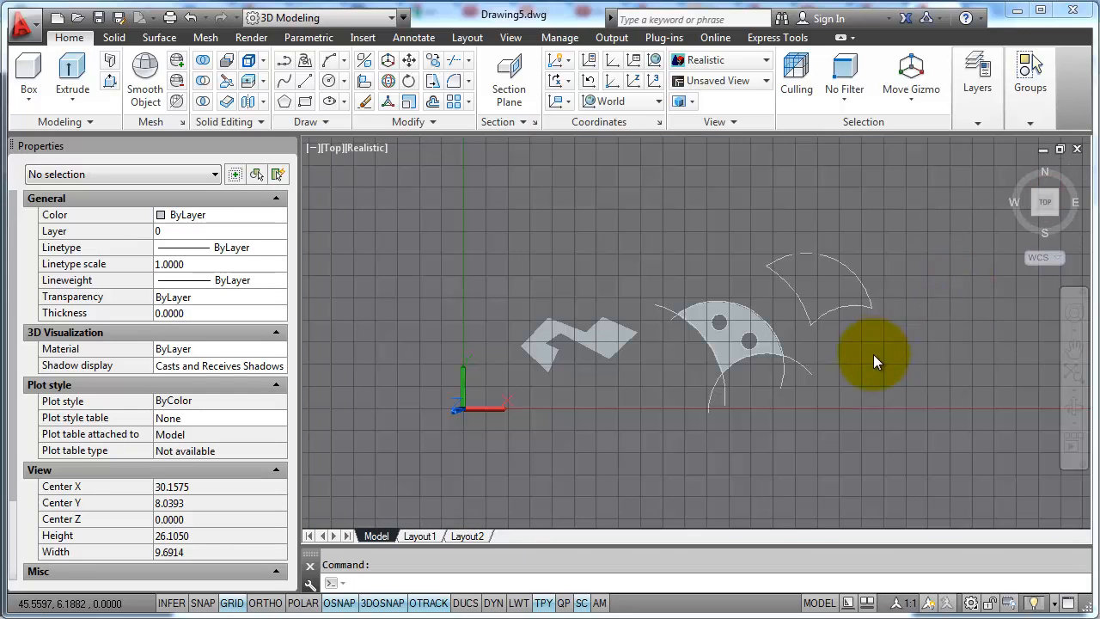
pyautogui.moveTo(839, 400); pyautogui.dragTo(664, 374, button='middle')
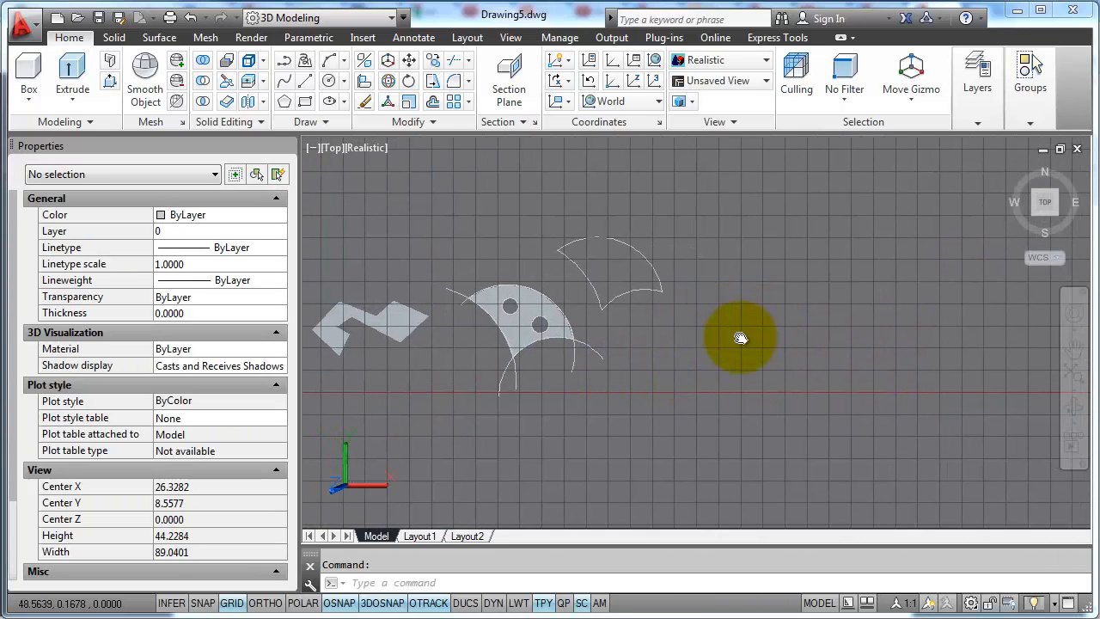
pyautogui.press('Return')
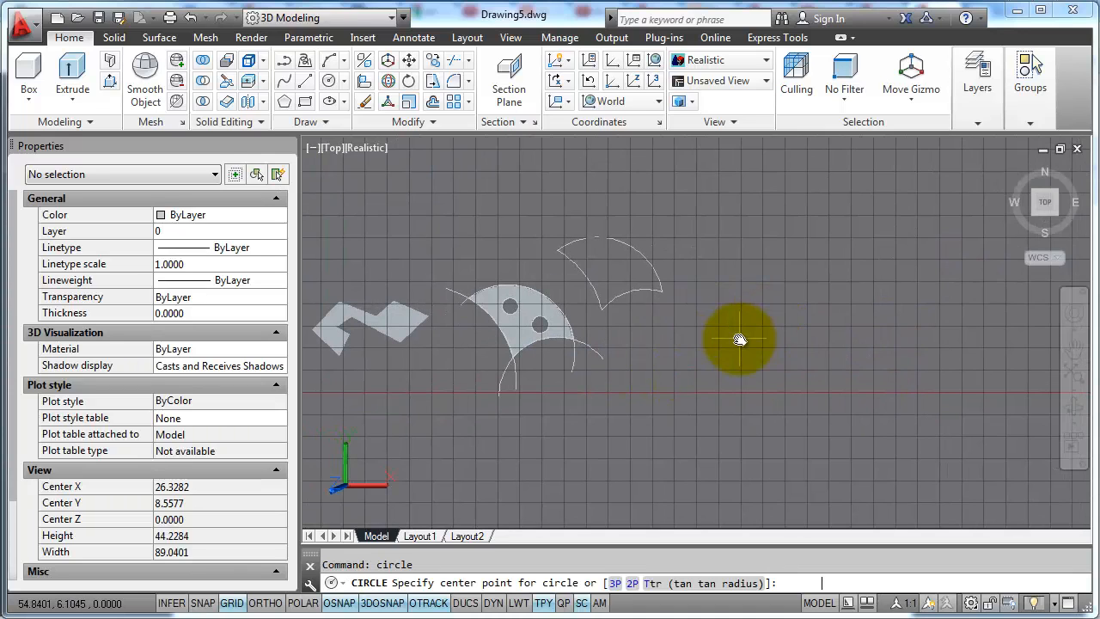
pyautogui.click(792, 321)
pyautogui.click(810, 333)
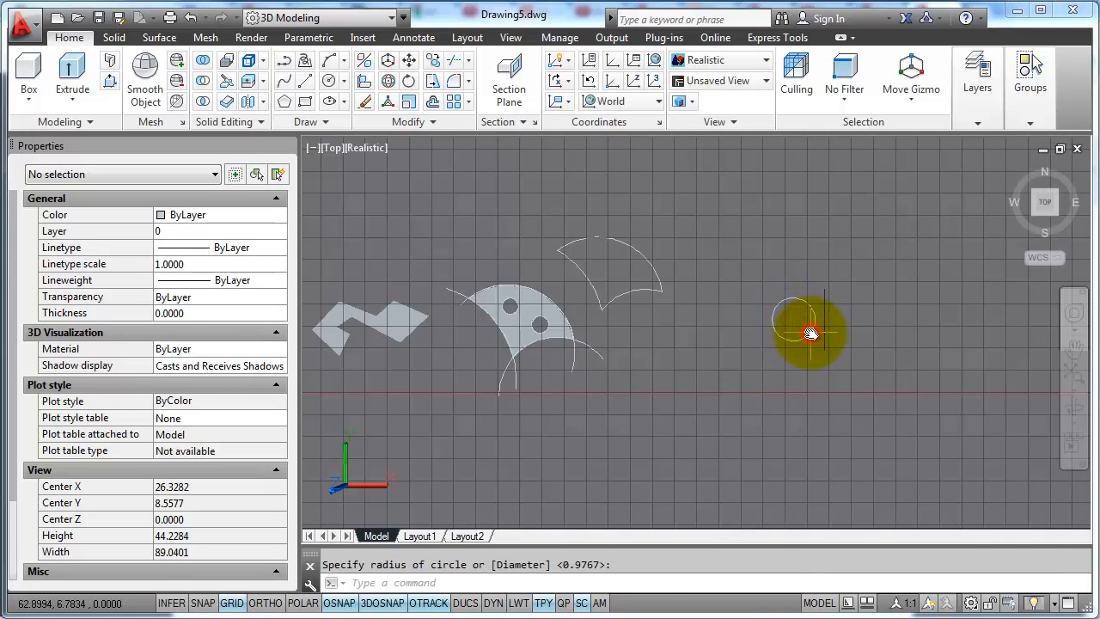
# Convert the new circle into a region.
pyautogui.write('re')
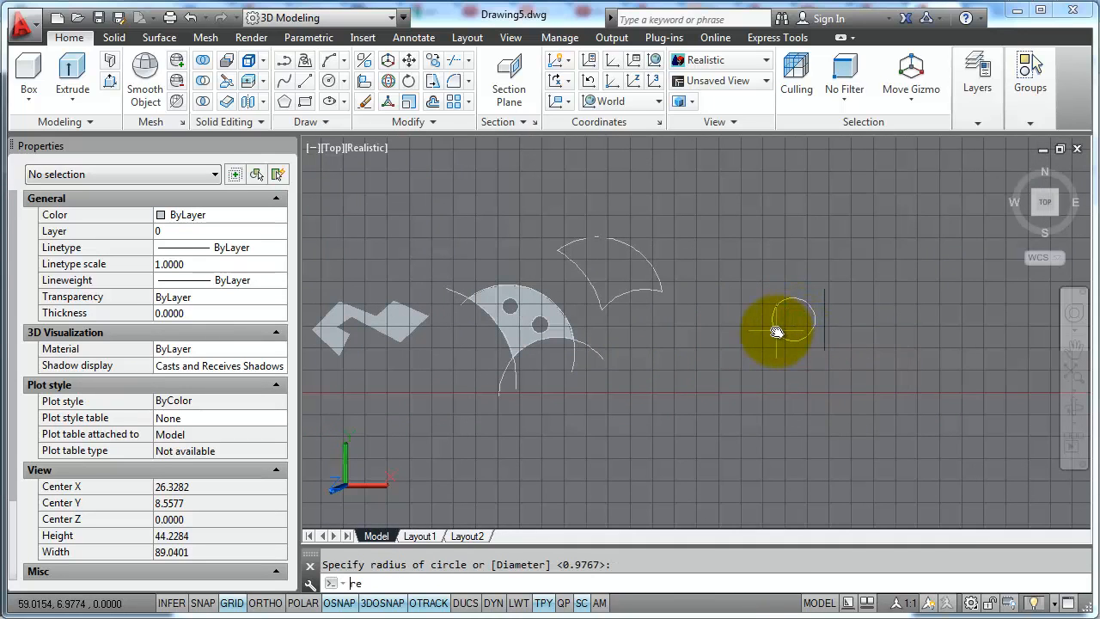
pyautogui.write('g')
pyautogui.press('Return')
pyautogui.click(780, 340)
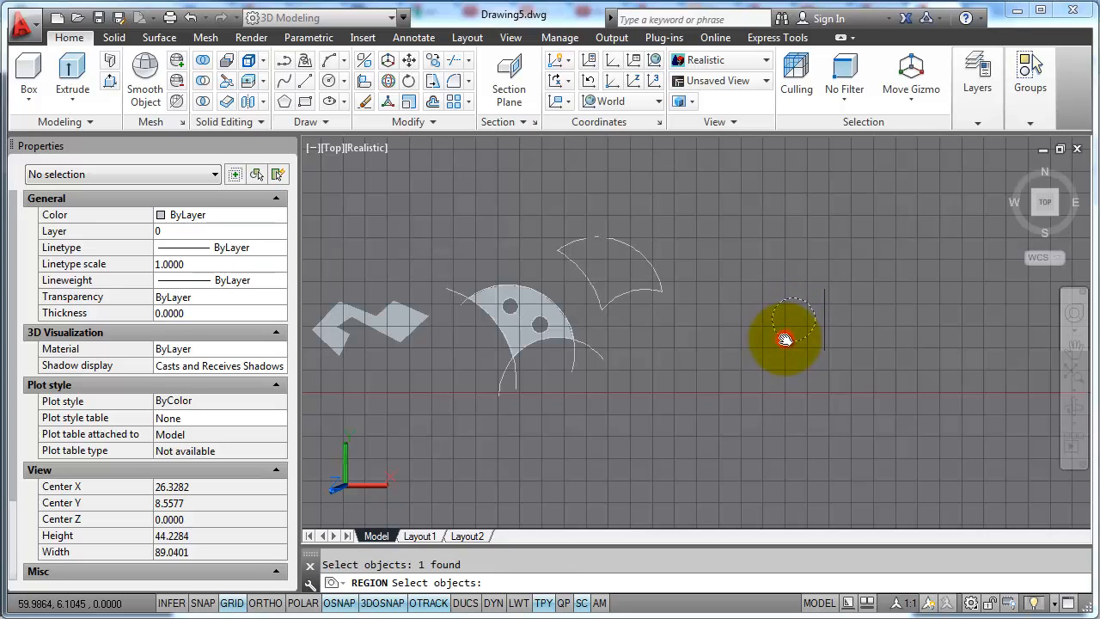
pyautogui.press('Return')
# Copy the circular region horizontally with Ortho on so that the copy overlaps the original by about half.
pyautogui.write('co')
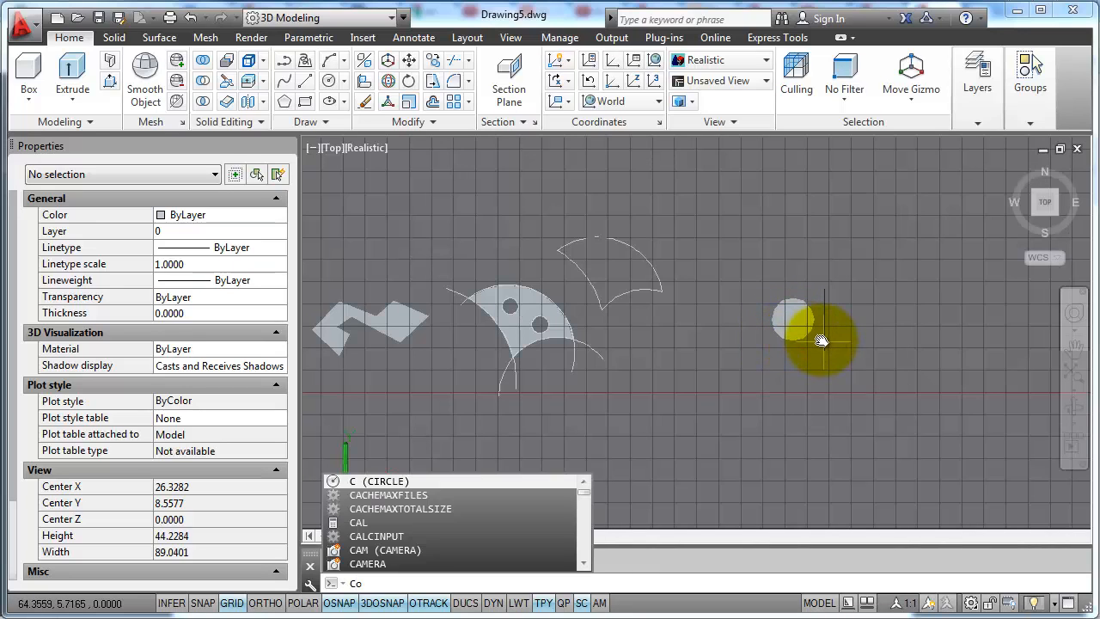
pyautogui.press('Return')
pyautogui.click(791, 323)
pyautogui.press('Return')
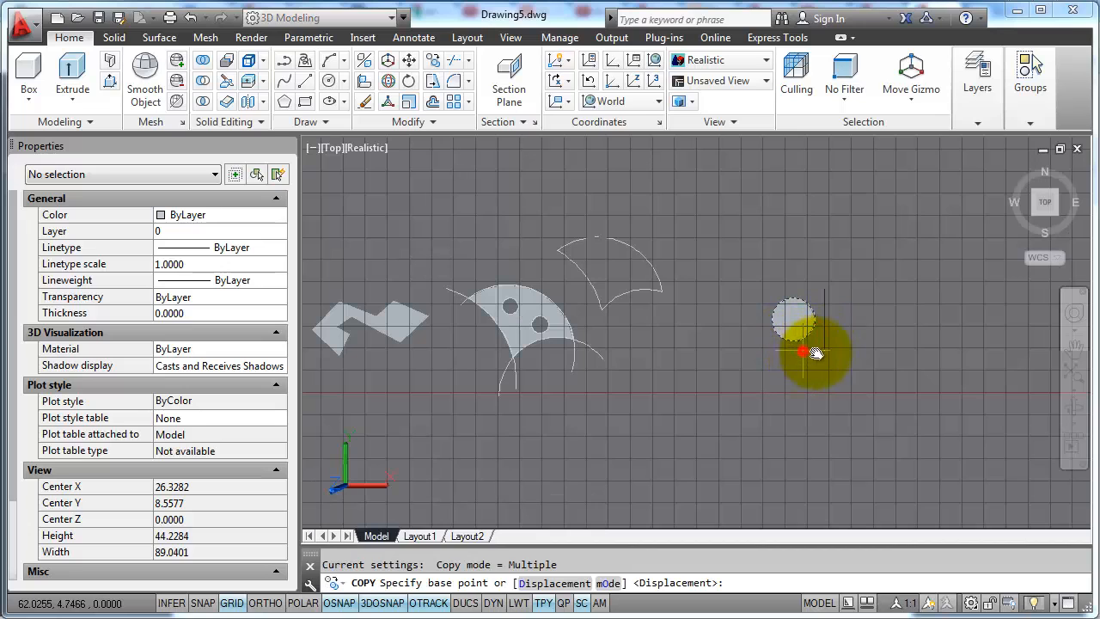
pyautogui.click(802, 353)
pyautogui.press('F8')
pyautogui.scroll(1, 827, 354)
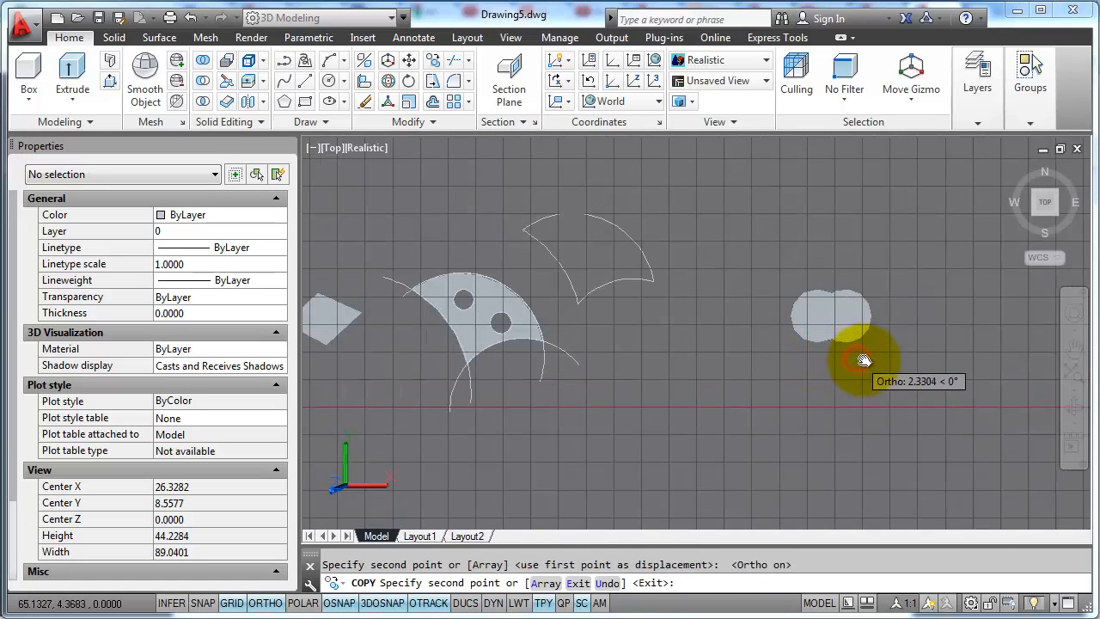
pyautogui.click(853, 358)
pyautogui.press('Escape')
# Copy the overlapping pair of circular regions about 11 units straight down.
pyautogui.write('co')
pyautogui.press('Return')
pyautogui.click(874, 367)
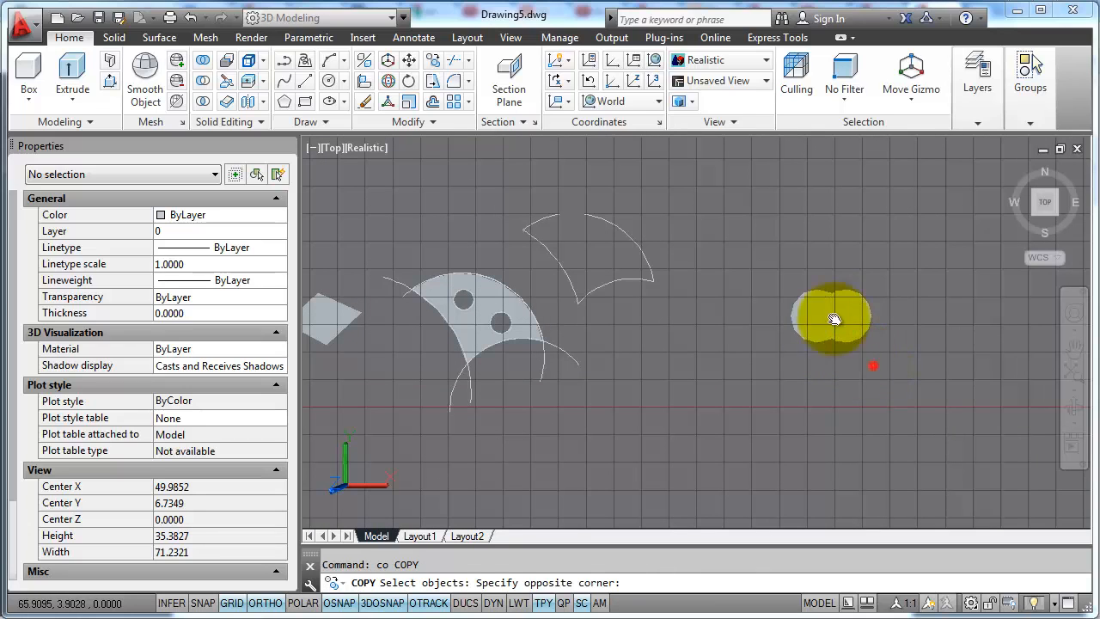
pyautogui.click(809, 288)
pyautogui.press('Return')
pyautogui.click(926, 314)
pyautogui.click(943, 432)
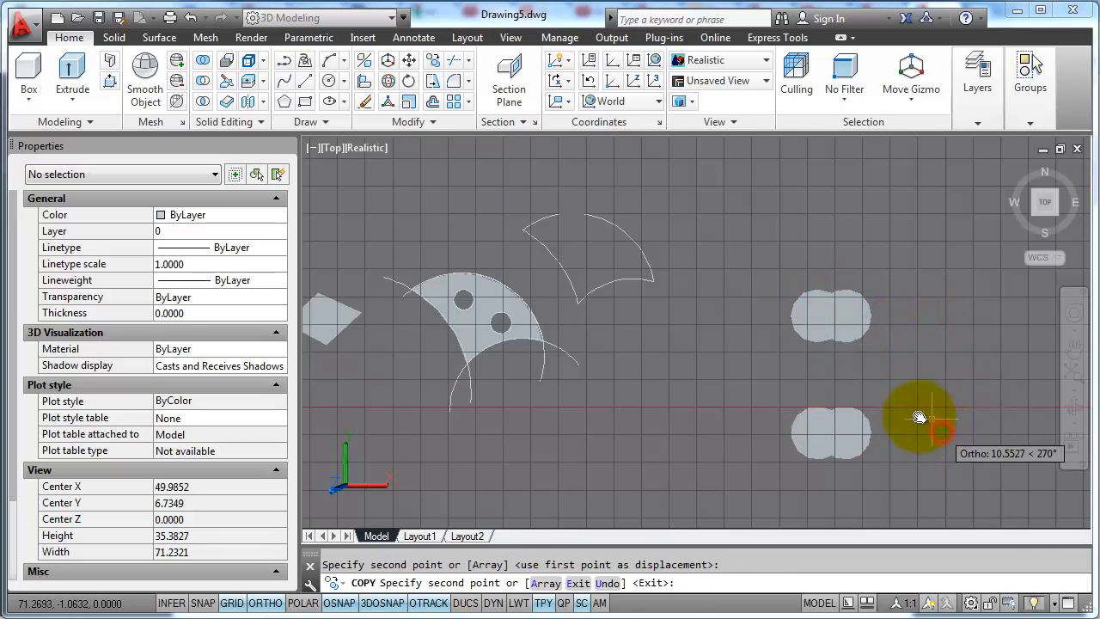
pyautogui.press('Return')
# Copy both overlapping pairs about 14.5 units horizontally in the positive X direction to make four pairs.
pyautogui.press('Return')
pyautogui.click(903, 447)
pyautogui.click(805, 272)
pyautogui.press('Return')
pyautogui.click(797, 386)
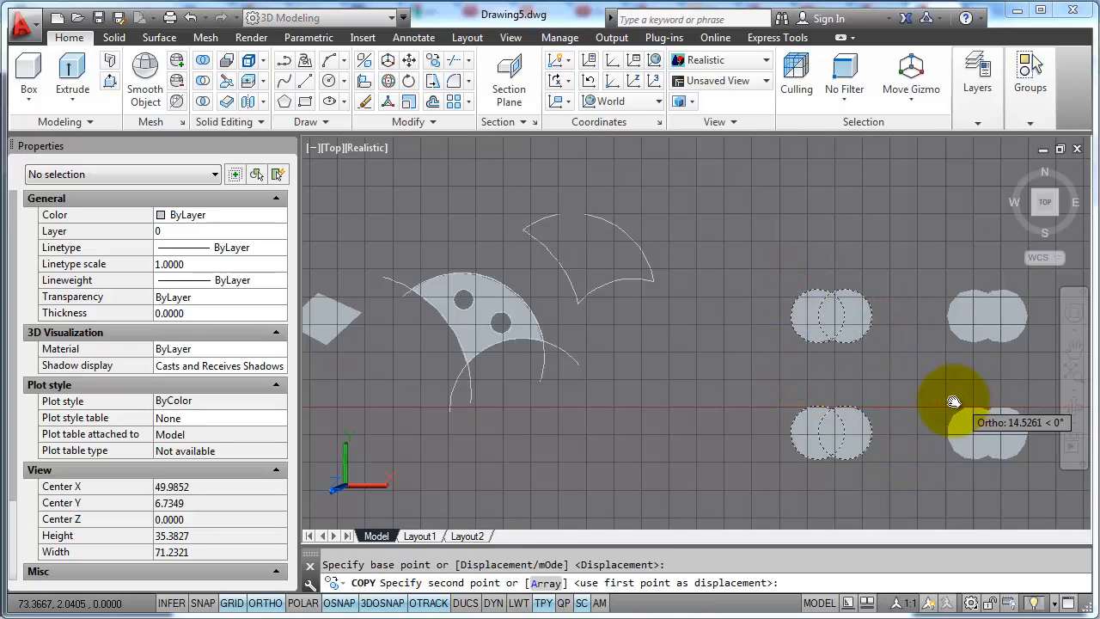
pyautogui.click(952, 397)
pyautogui.press('Escape')
# Check the regions in the upper-left overlapping pair by selecting one circle, then window-selecting the pair.
pyautogui.moveTo(907, 383); pyautogui.dragTo(680, 351, button='middle')
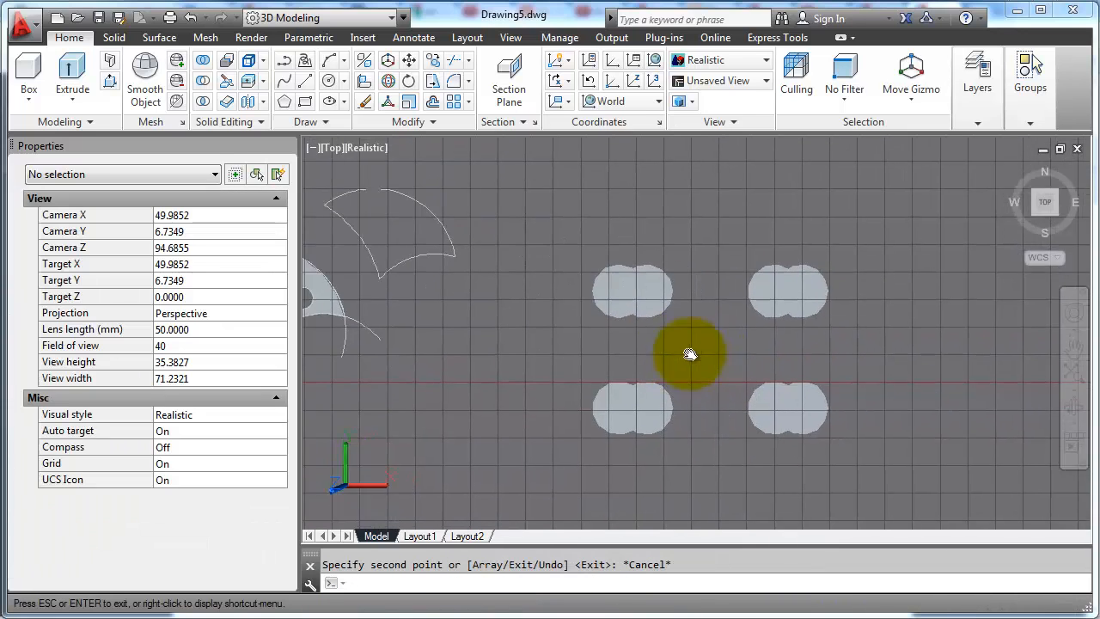
pyautogui.scroll(2, 644, 302)
pyautogui.click(617, 302)
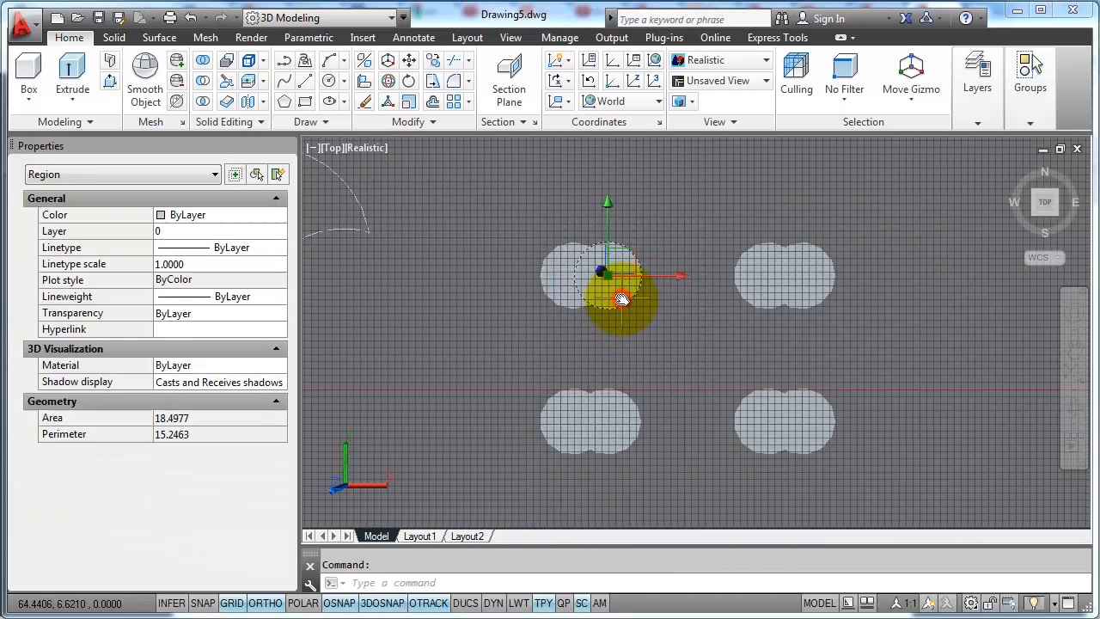
pyautogui.press('Escape')
pyautogui.click(515, 221)
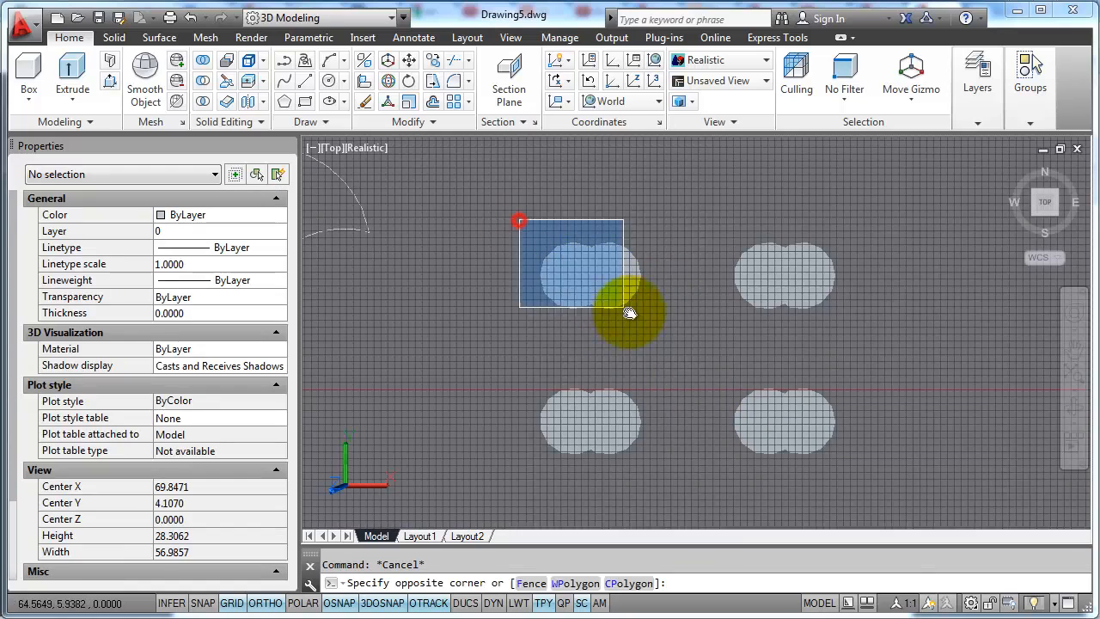
pyautogui.click(636, 313)
pyautogui.press('Escape')
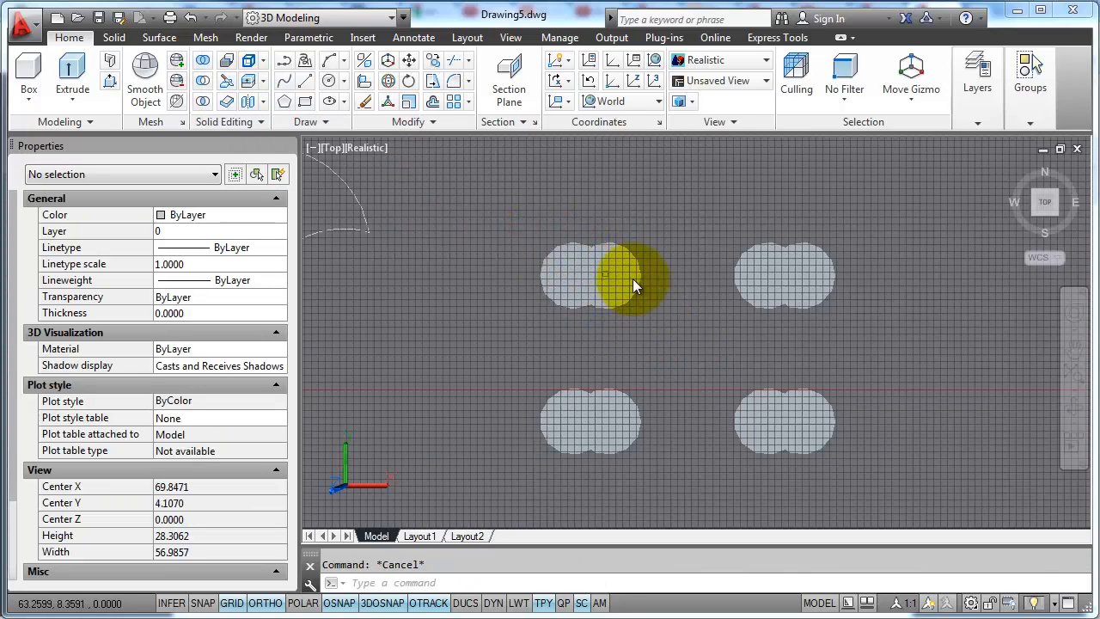
# Union the two circular regions of the upper-left pair into one region and check the result.
pyautogui.click(203, 60)
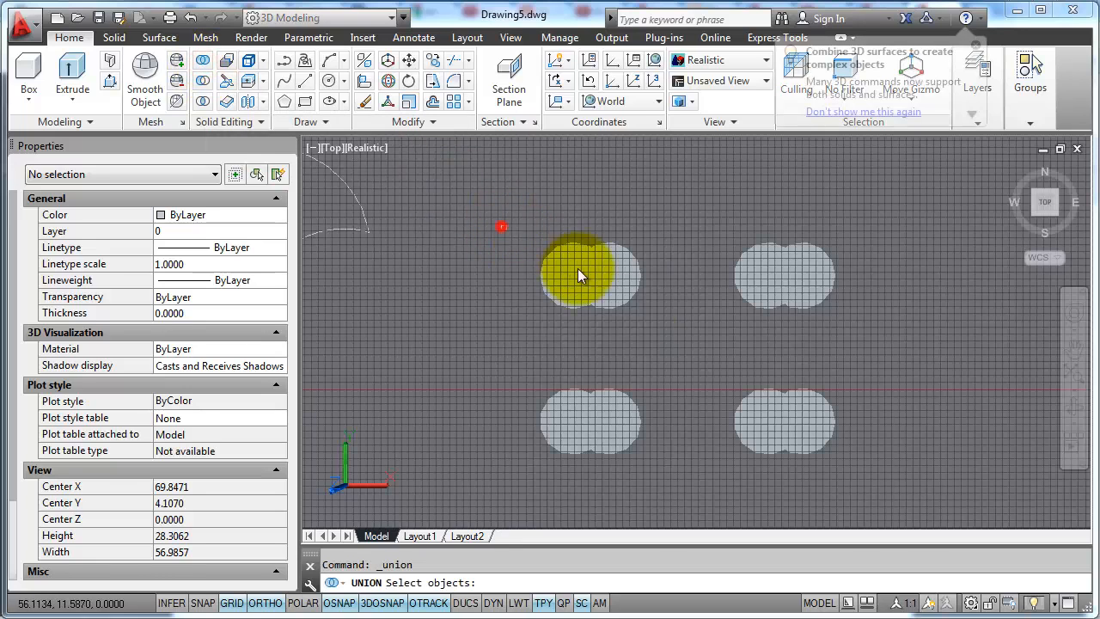
pyautogui.click(697, 343)
pyautogui.press('Return')
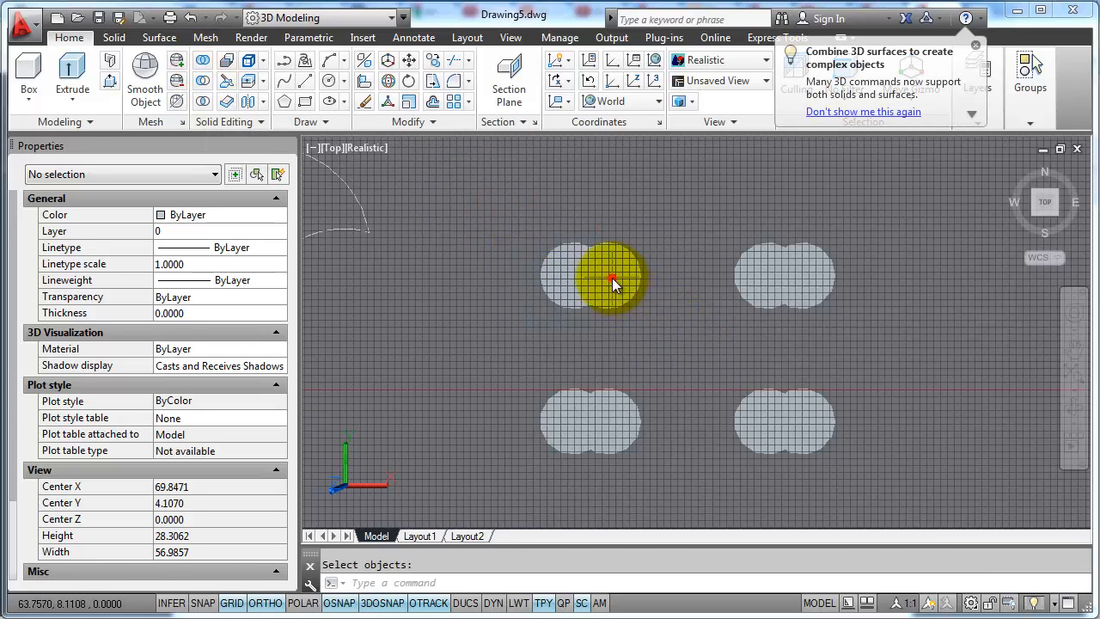
pyautogui.click(642, 277)
pyautogui.press('Escape')
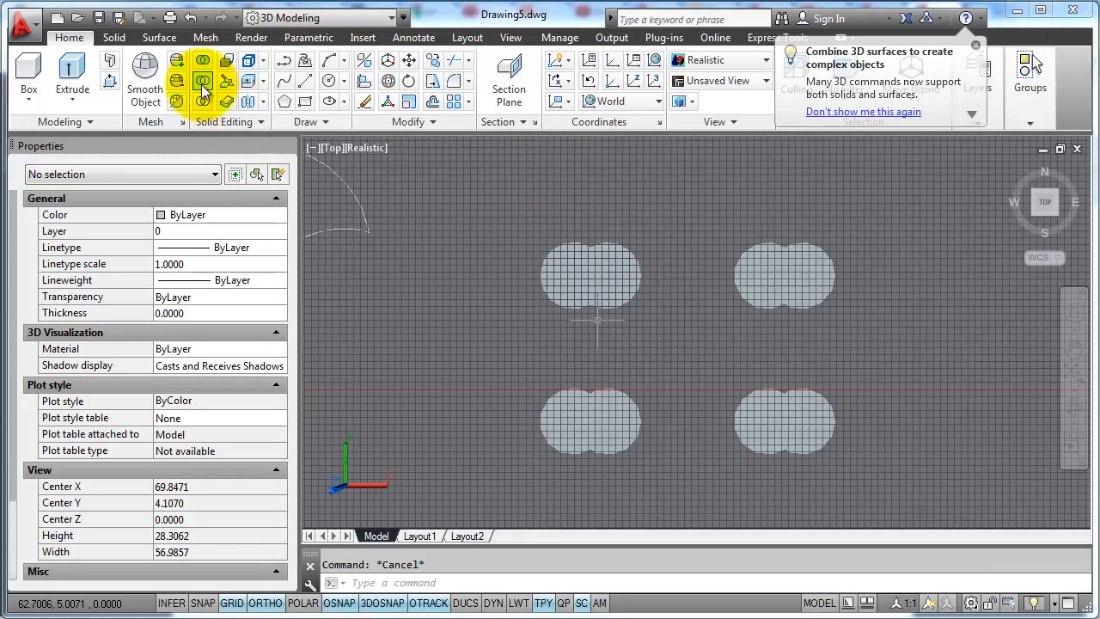
# Subtract the right circular region from the left one in the lower-left pair.
pyautogui.click(204, 80)
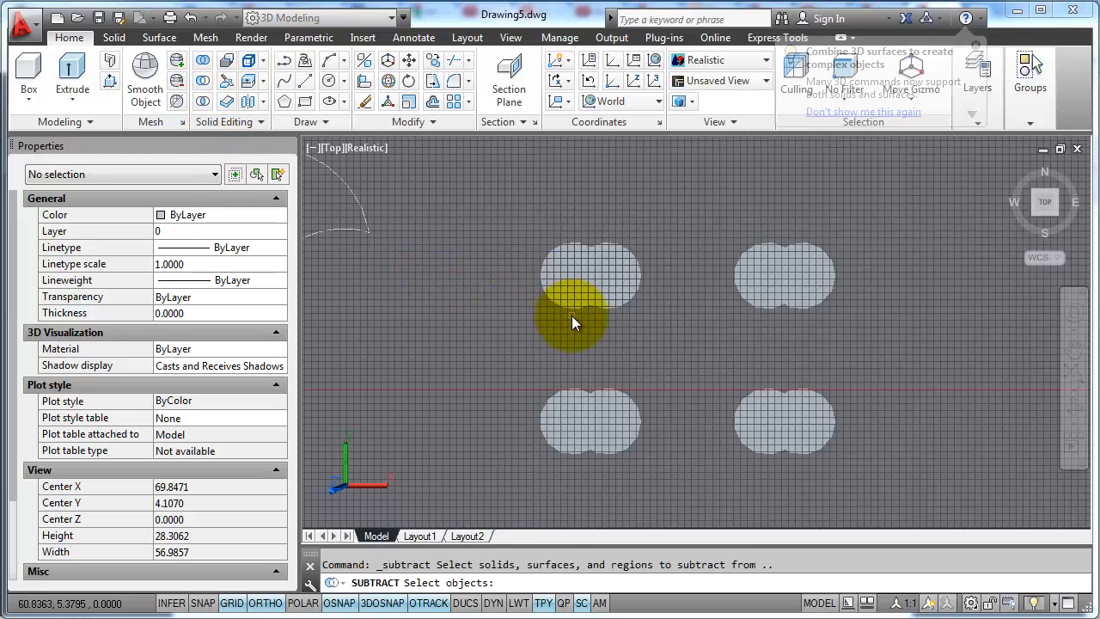
pyautogui.click(564, 414)
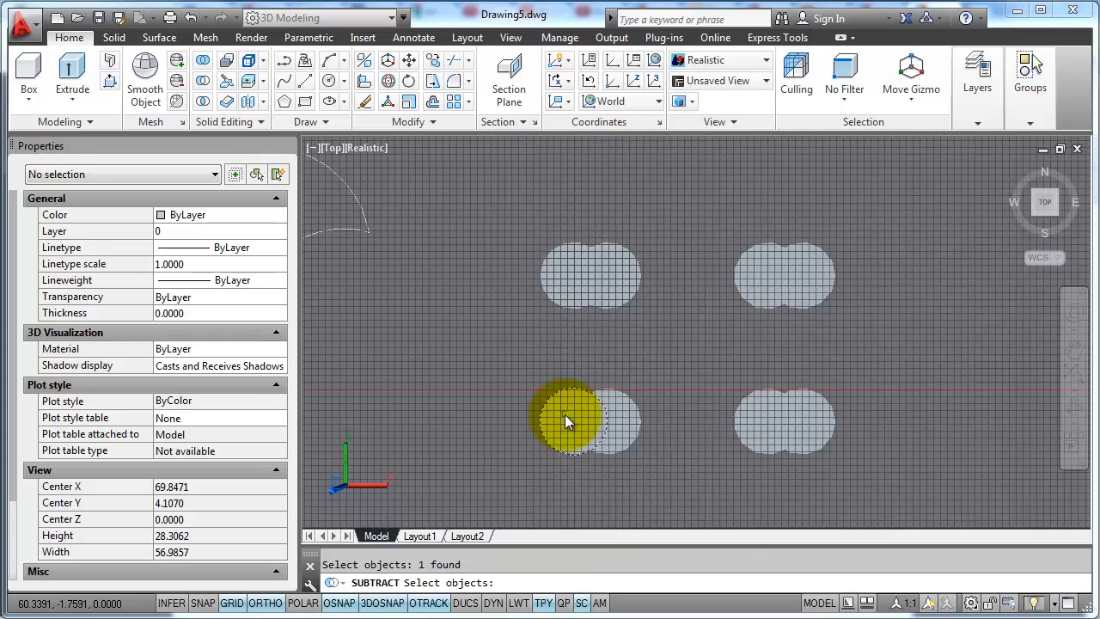
pyautogui.press('Return')
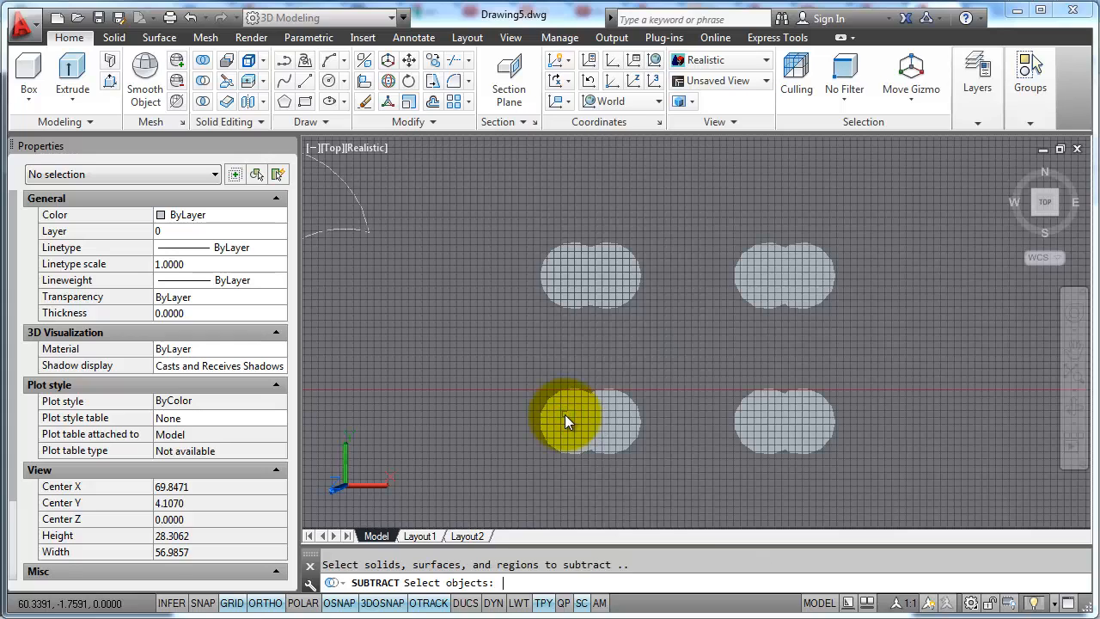
pyautogui.click(635, 412)
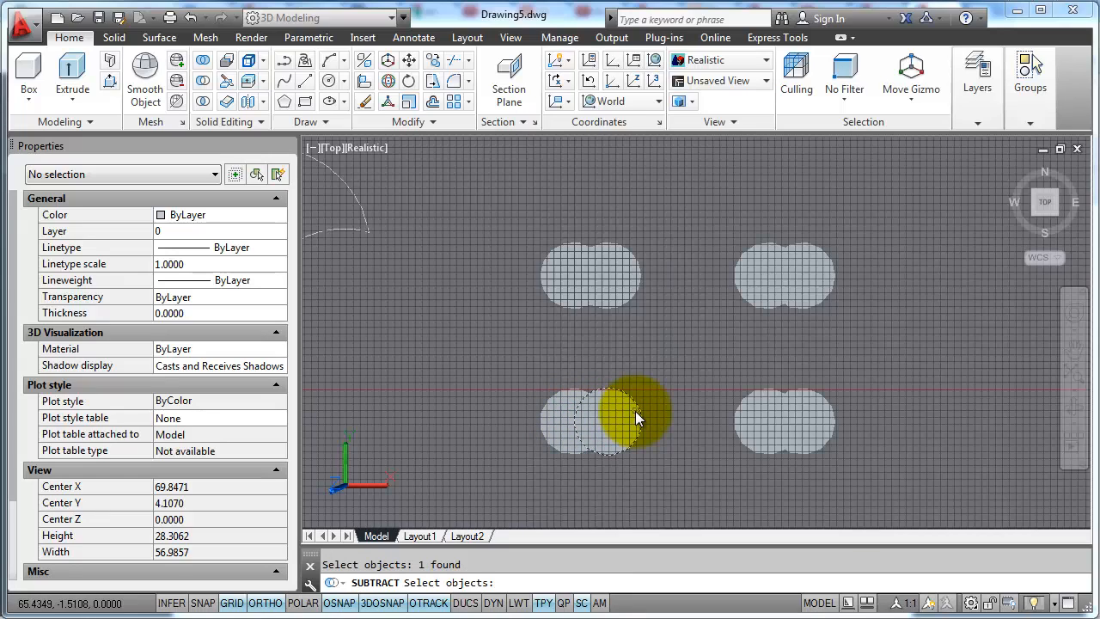
pyautogui.press('Return')
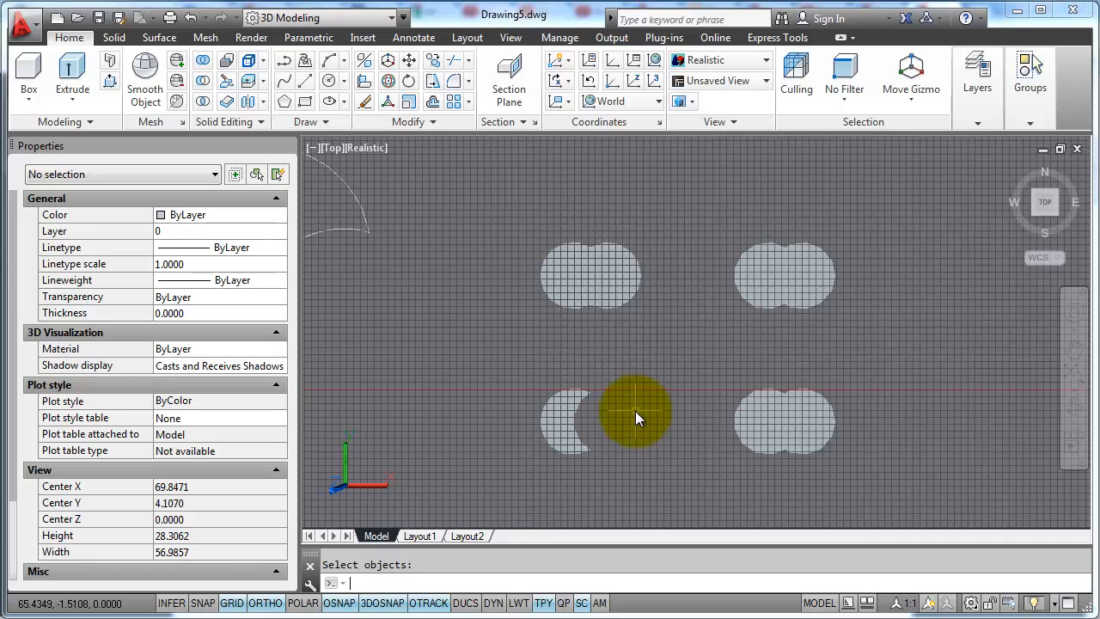
# Subtract the left circular region from the right one in the upper-right pair.
pyautogui.press('Return')
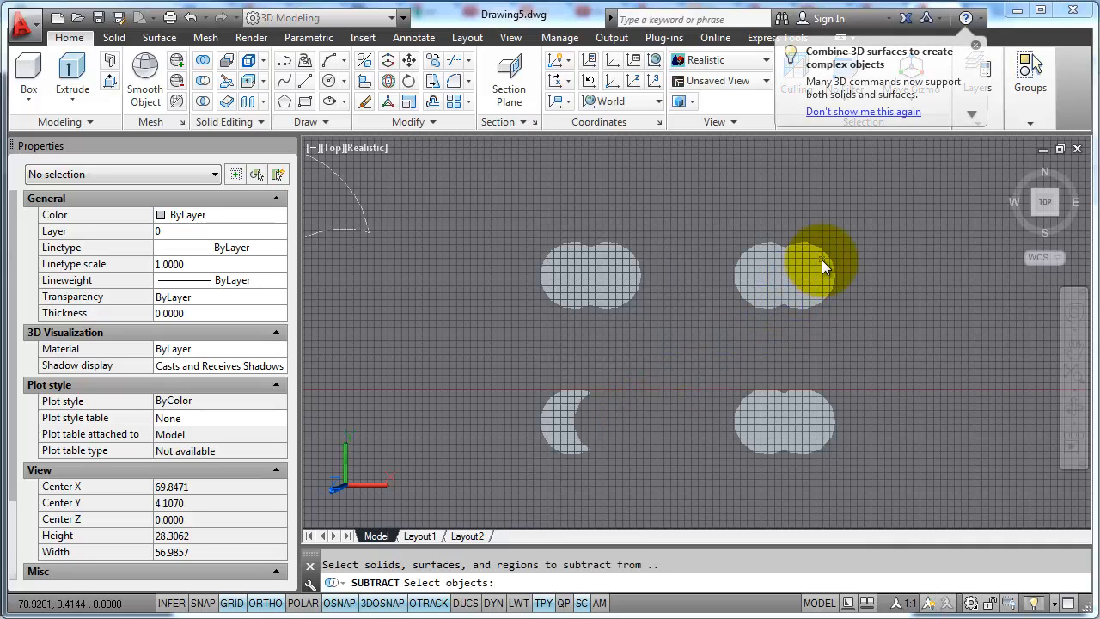
pyautogui.click(822, 262)
pyautogui.press('Return')
pyautogui.click(762, 275)
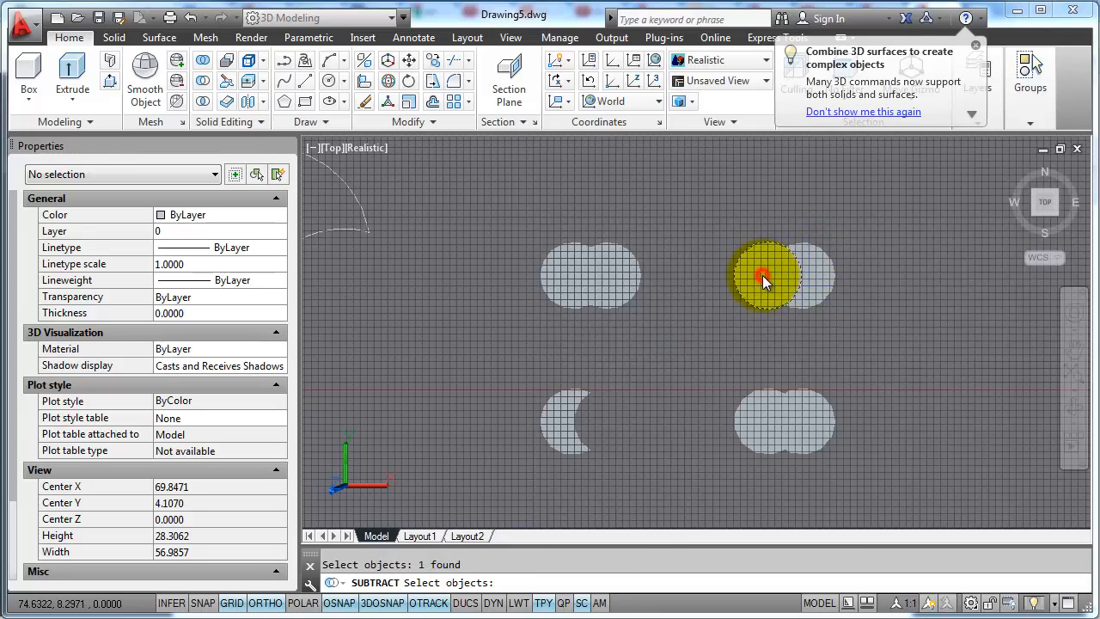
pyautogui.press('Return')
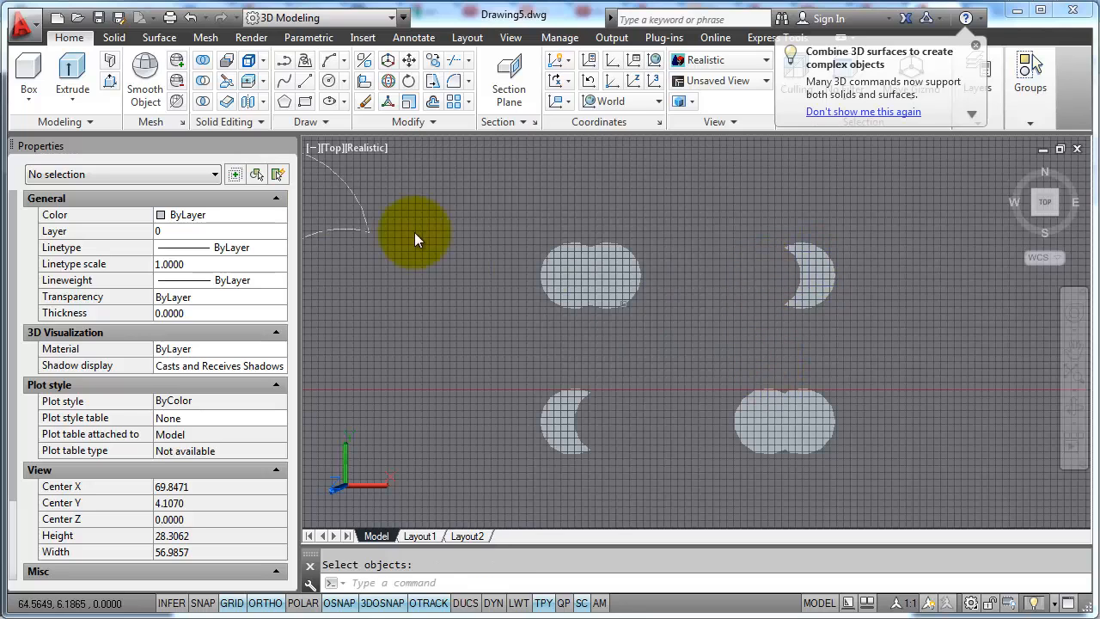
# Intersect the two circular regions of the lower-right pair so that only their overlap is kept.
pyautogui.click(203, 102)
pyautogui.click(707, 367)
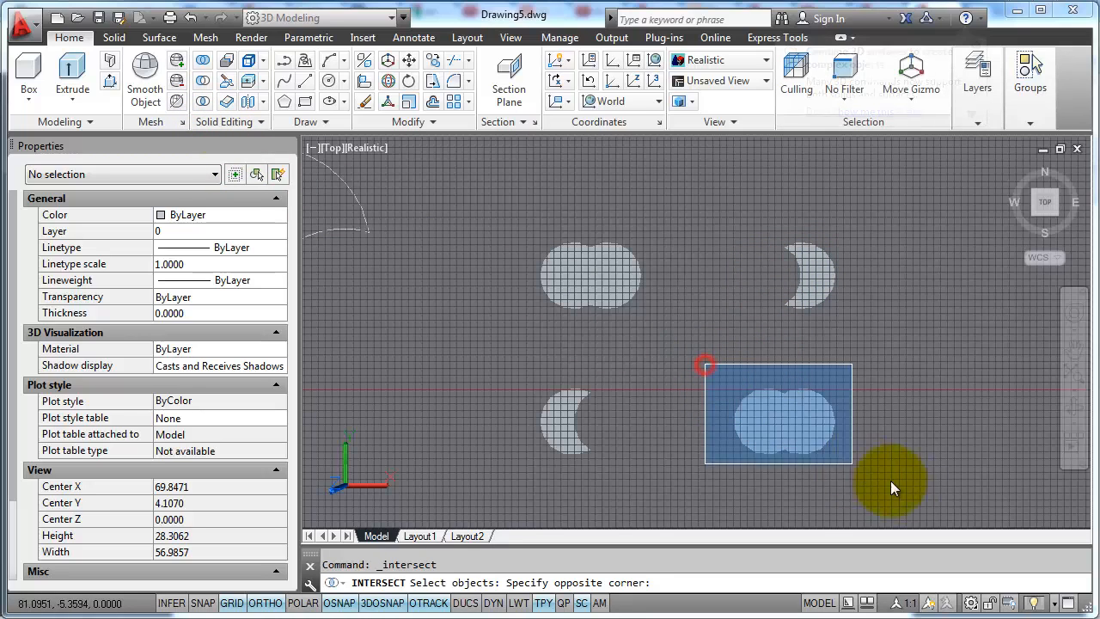
pyautogui.click(909, 489)
pyautogui.press('Return')
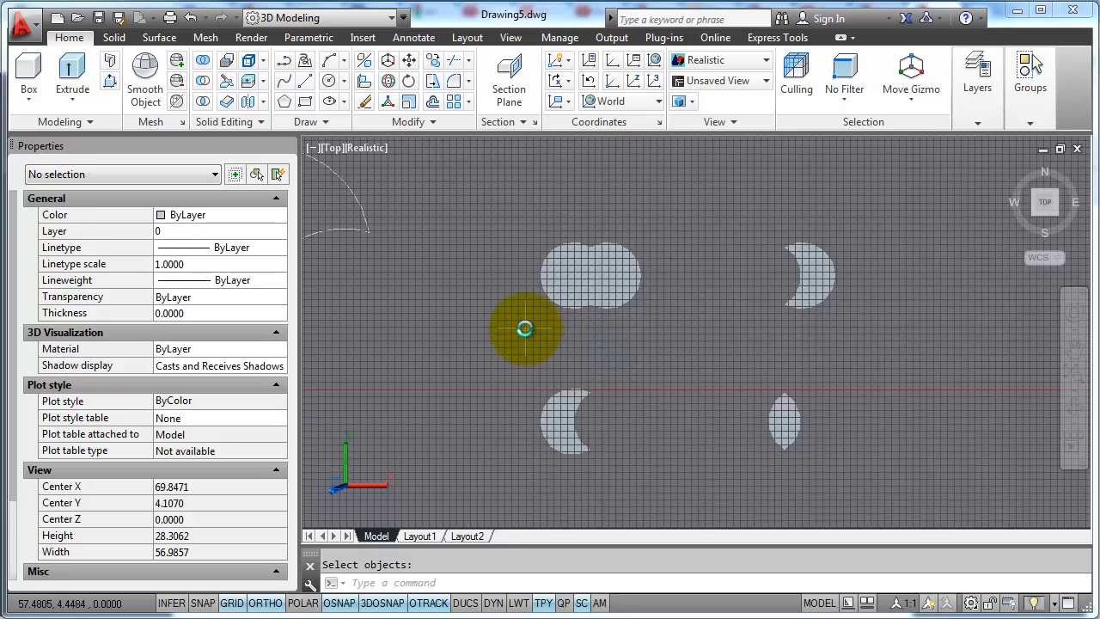
pyautogui.scroll(-4, 524, 329)
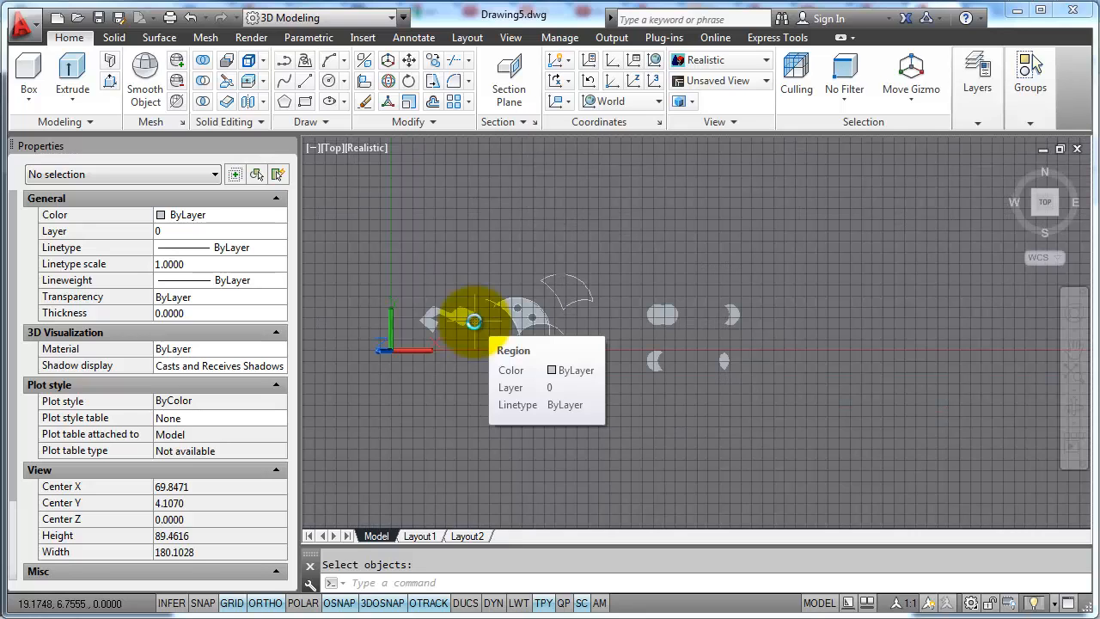